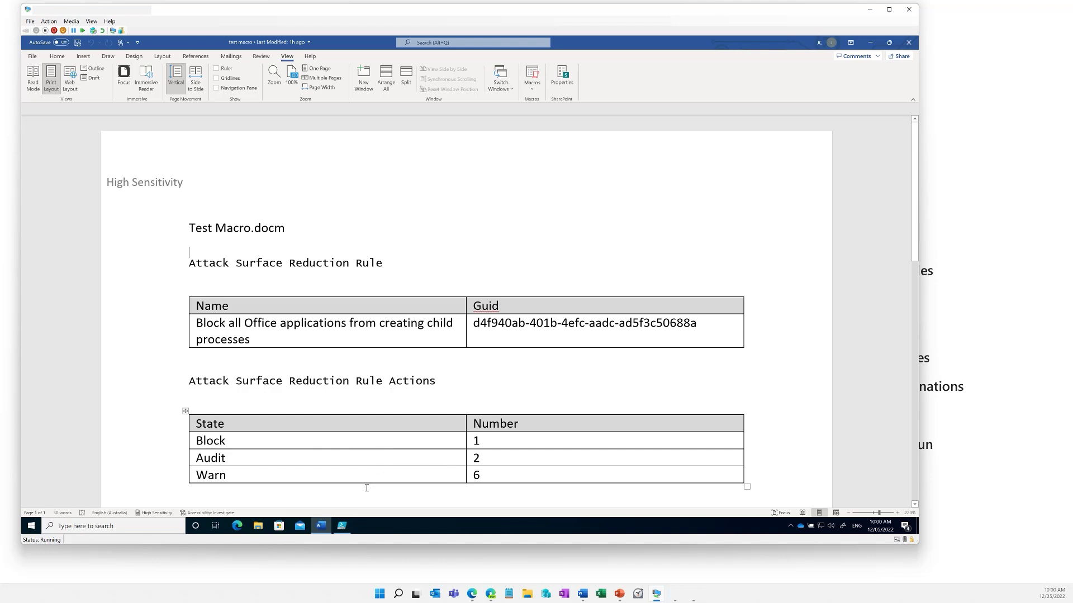
Switch to PowerShell ISE and run the first two lines of asr.ps1 to list the attack surface reduction rule IDs and actions.
{"action": "left_click", "coordinate": [343, 527]}
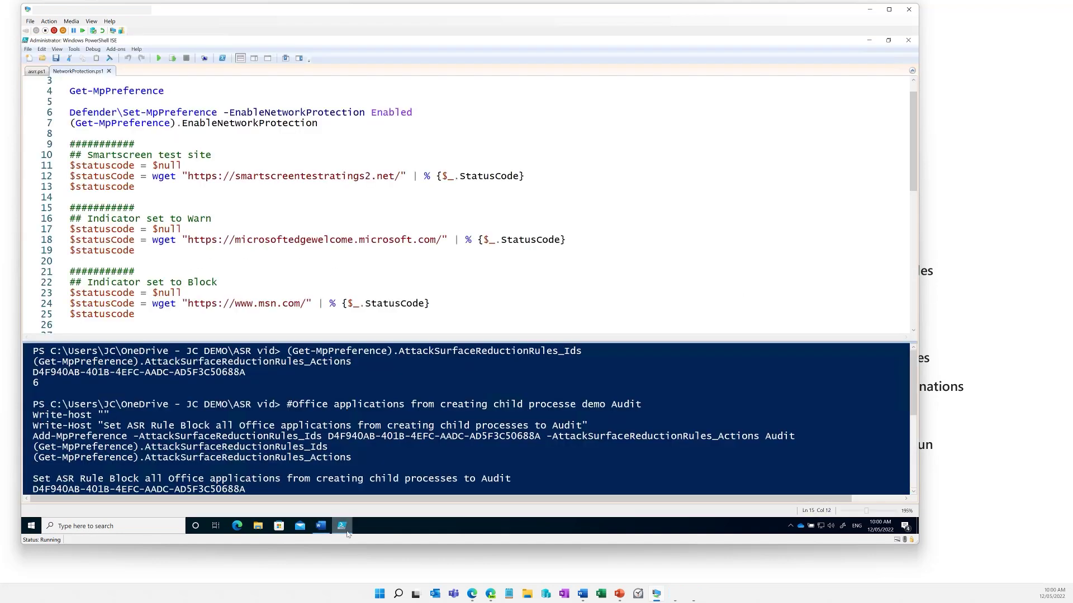
{"action": "left_click", "coordinate": [36, 71]}
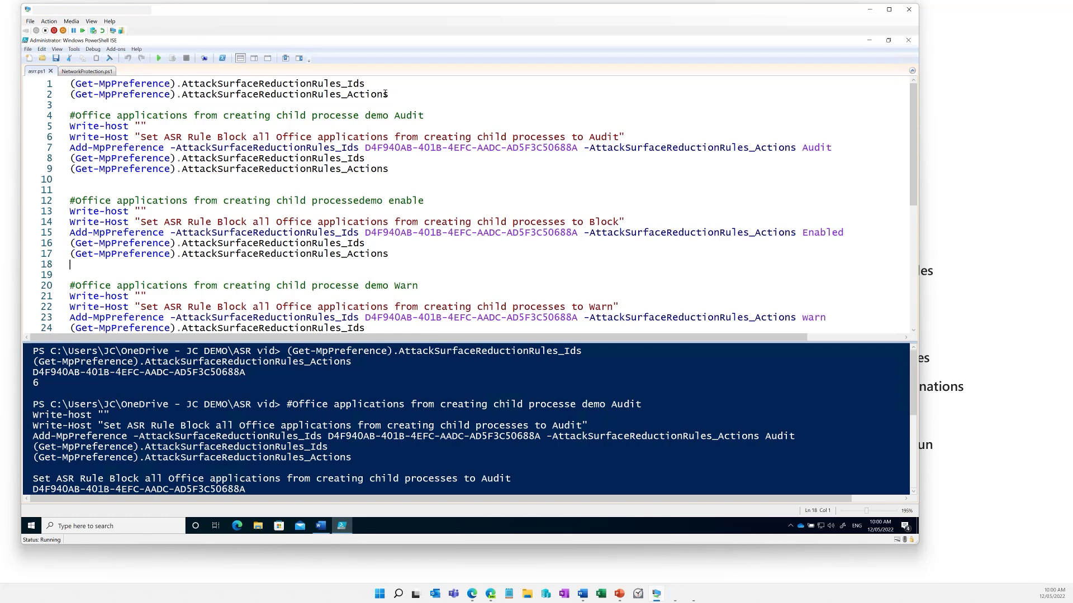
{"action": "left_click_drag", "start_coordinate": [385, 93], "coordinate": [70, 84]}
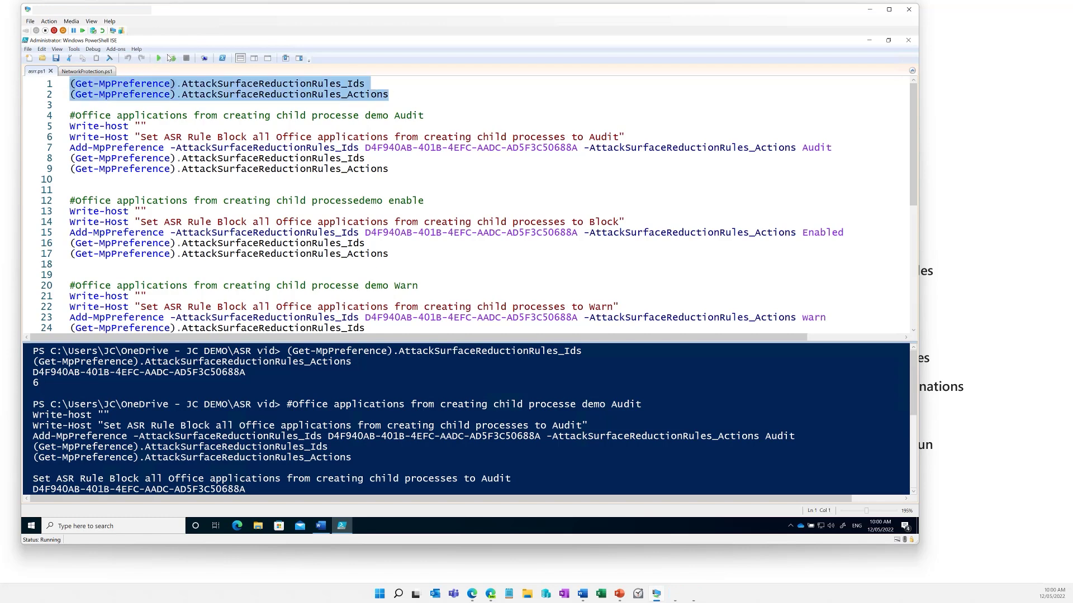
{"action": "left_click", "coordinate": [172, 58]}
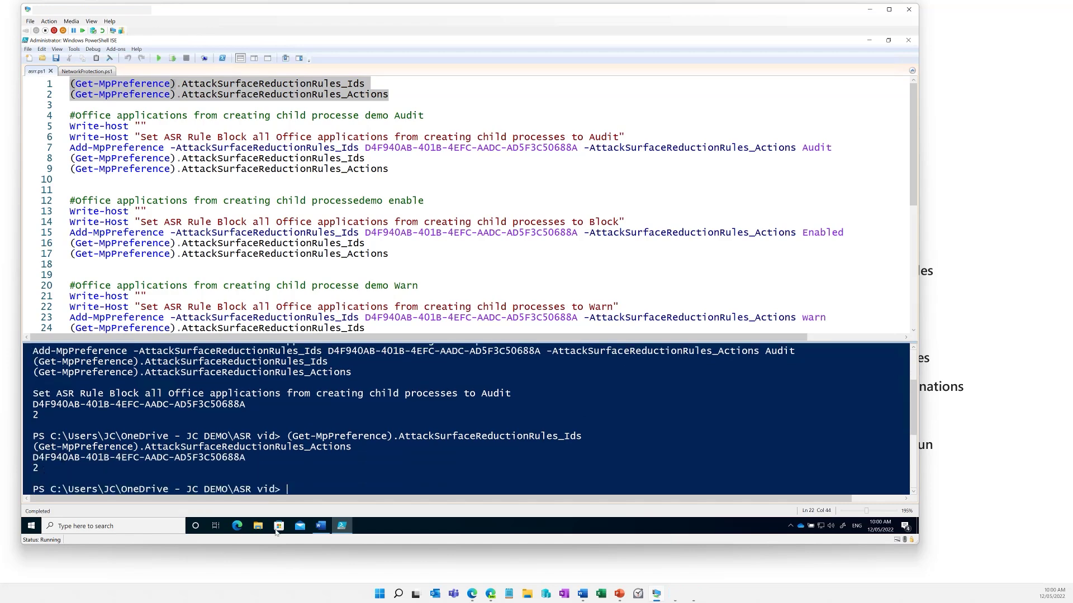
Switch to Word, run the test macro, and close the PowerShell window it launches.
{"action": "left_click", "coordinate": [322, 529]}
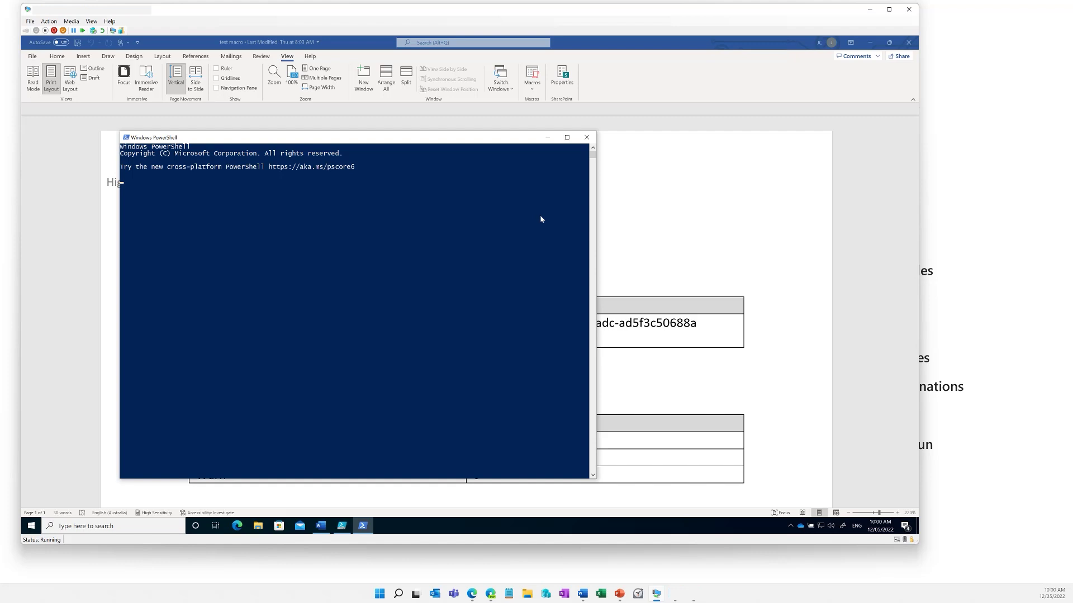
{"action": "left_click", "coordinate": [586, 140]}
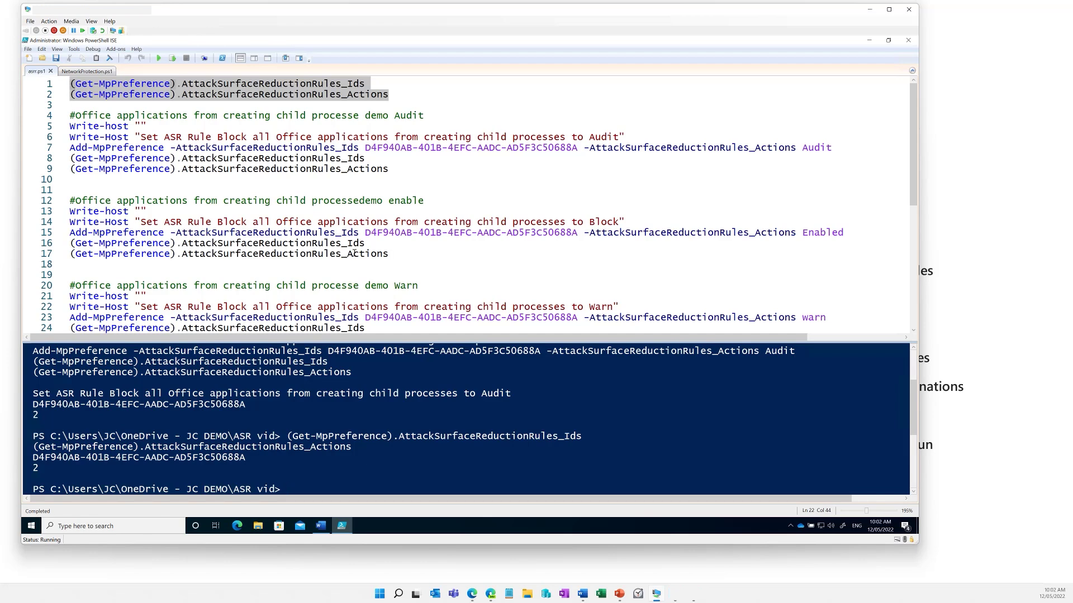
In PowerShell ISE, run the asr.ps1 section that sets the rule for Office applications creating child processes to Enabled.
{"action": "left_click_drag", "start_coordinate": [389, 255], "coordinate": [70, 201]}
{"action": "left_click", "coordinate": [172, 58]}
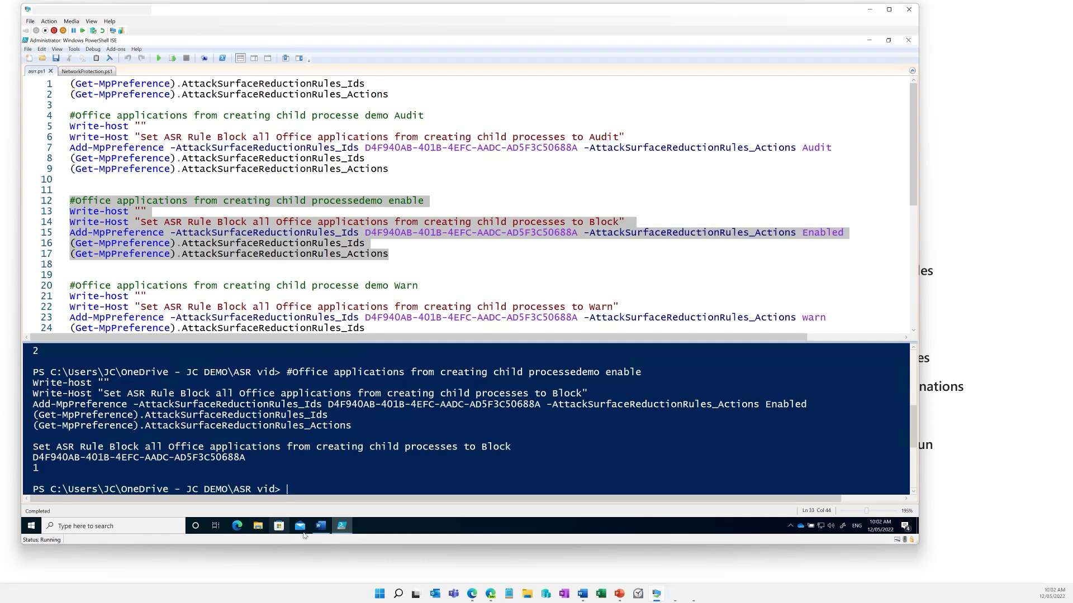
Switch to Word, run the macro named test in the document, and end its run-time error dialog.
{"action": "left_click", "coordinate": [319, 526]}
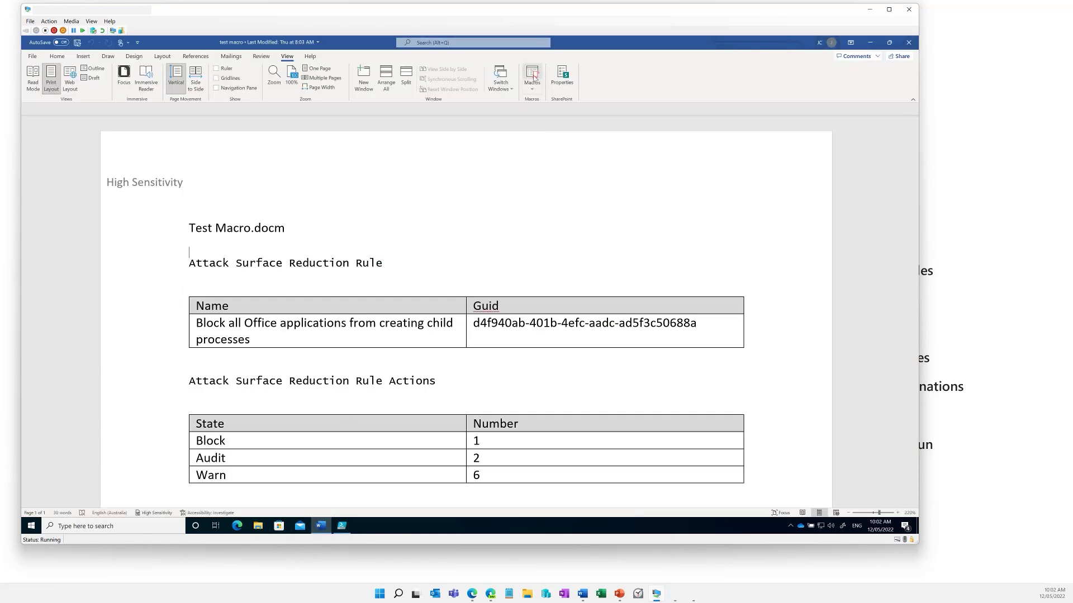
{"action": "left_click", "coordinate": [533, 76]}
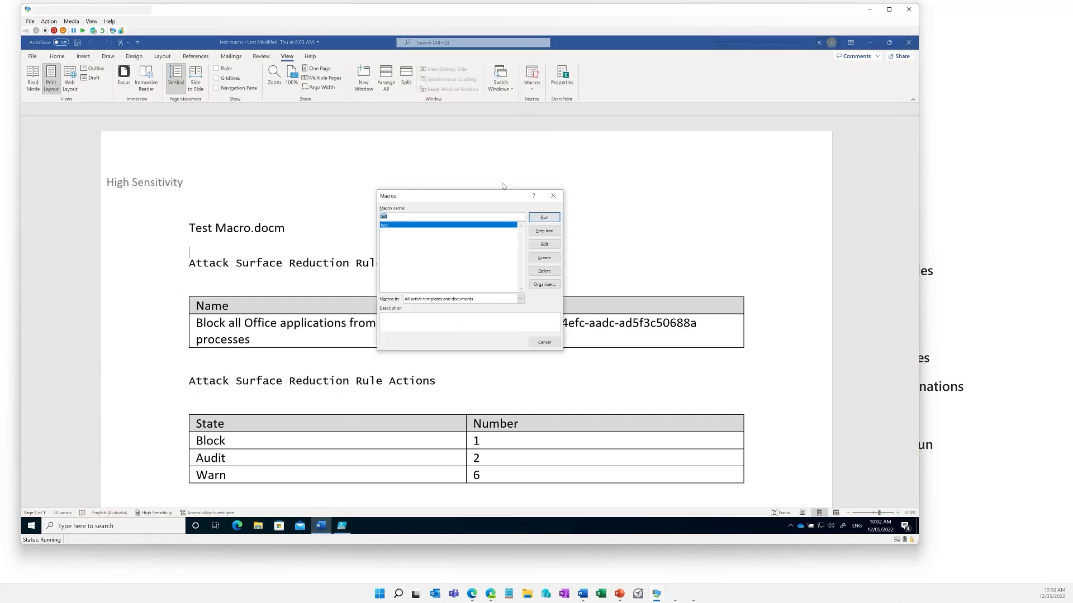
{"action": "left_click", "coordinate": [544, 218]}
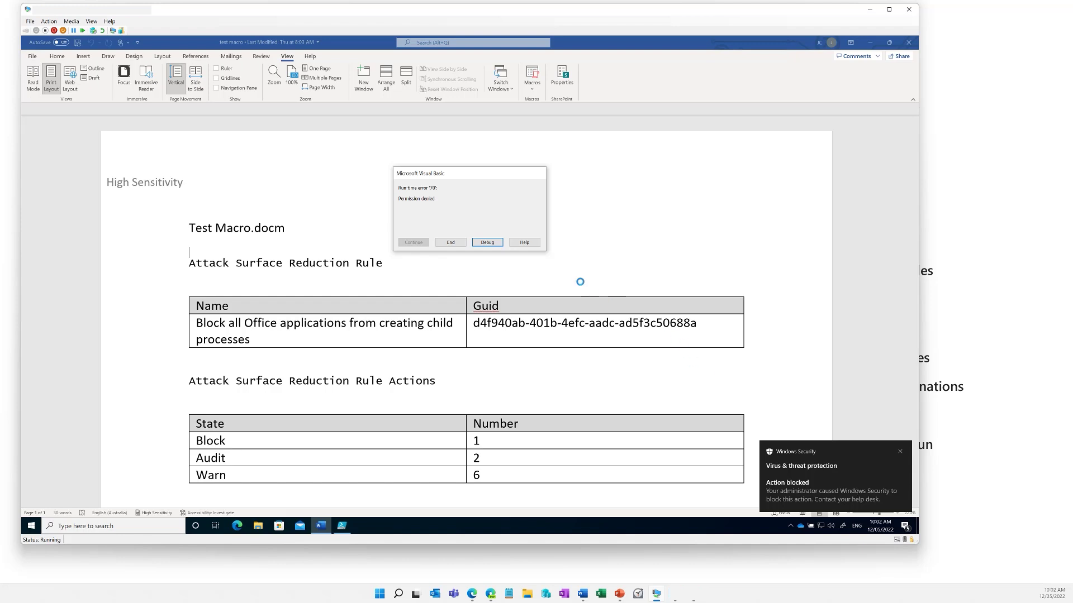
{"action": "left_click", "coordinate": [455, 242]}
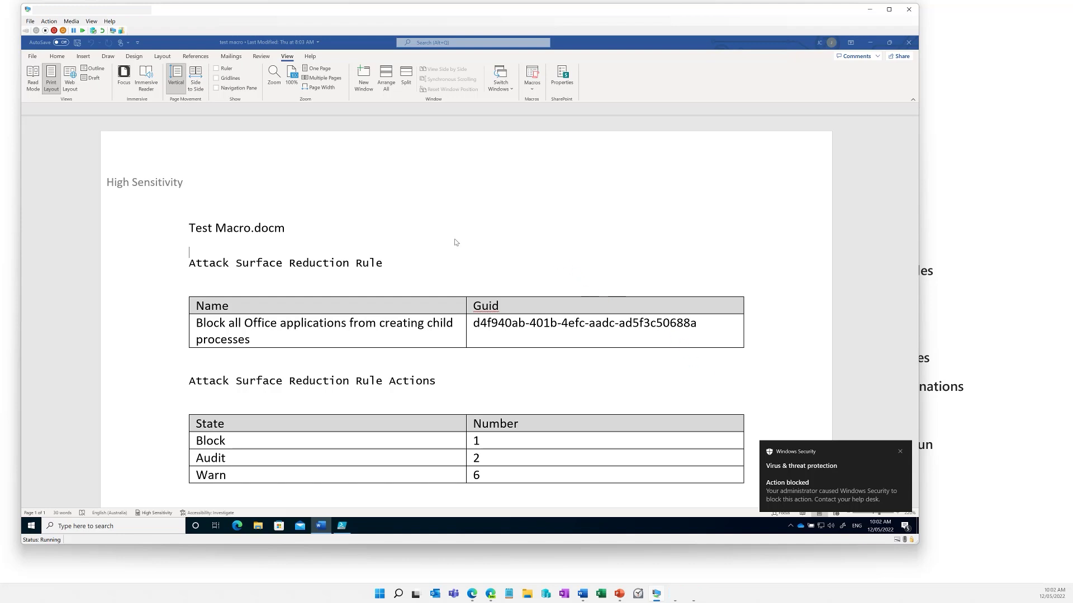
Dismiss the Windows Security notification and open the virtual machine's notification center.
{"action": "left_click", "coordinate": [899, 452]}
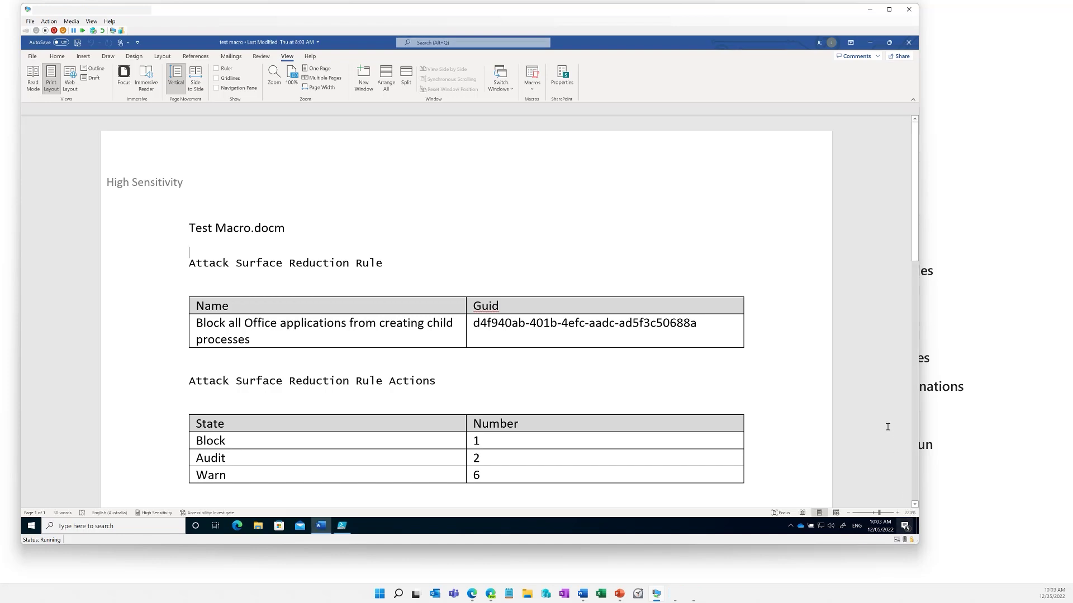
{"action": "left_click", "coordinate": [904, 525]}
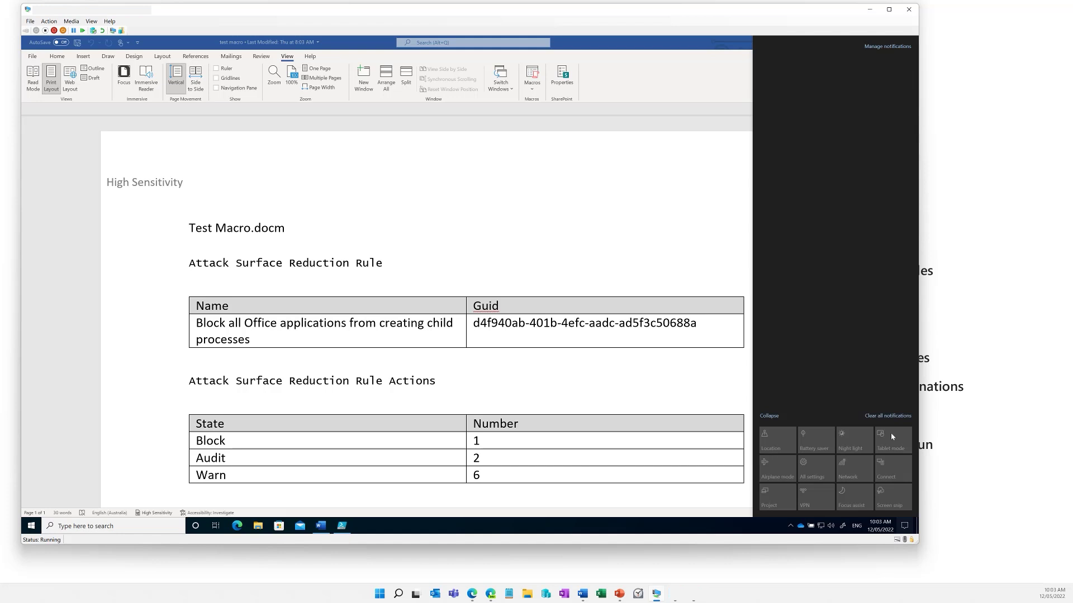
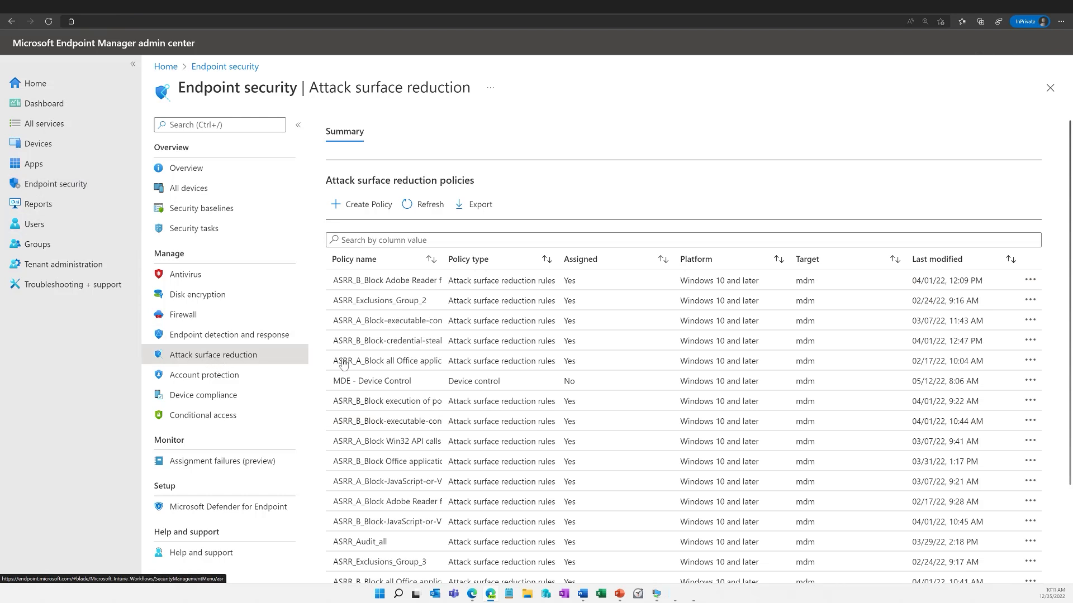
Open the properties of the ASRR_Audit_all policy in the attack surface reduction policy list.
{"action": "scroll", "coordinate": [338, 475], "scroll_direction": "down", "scroll_amount": 2}
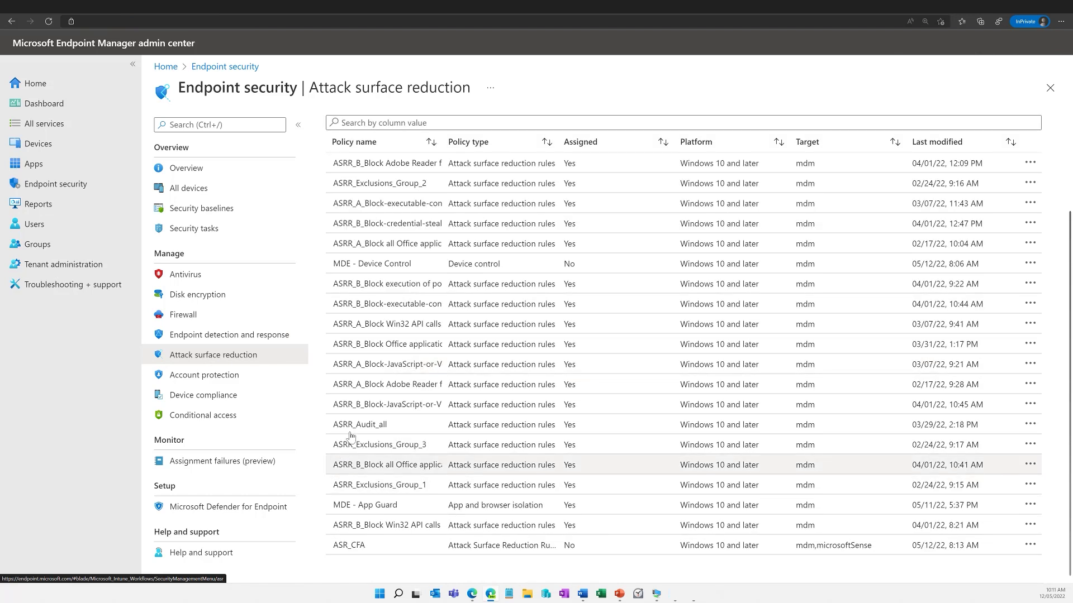
{"action": "left_click", "coordinate": [364, 426]}
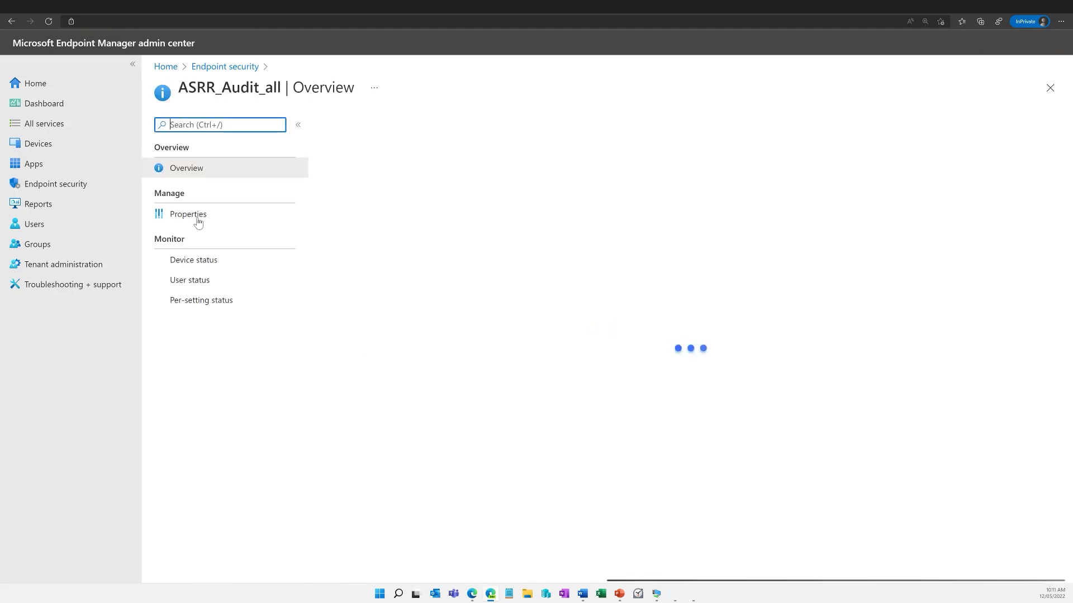
{"action": "left_click", "coordinate": [198, 223]}
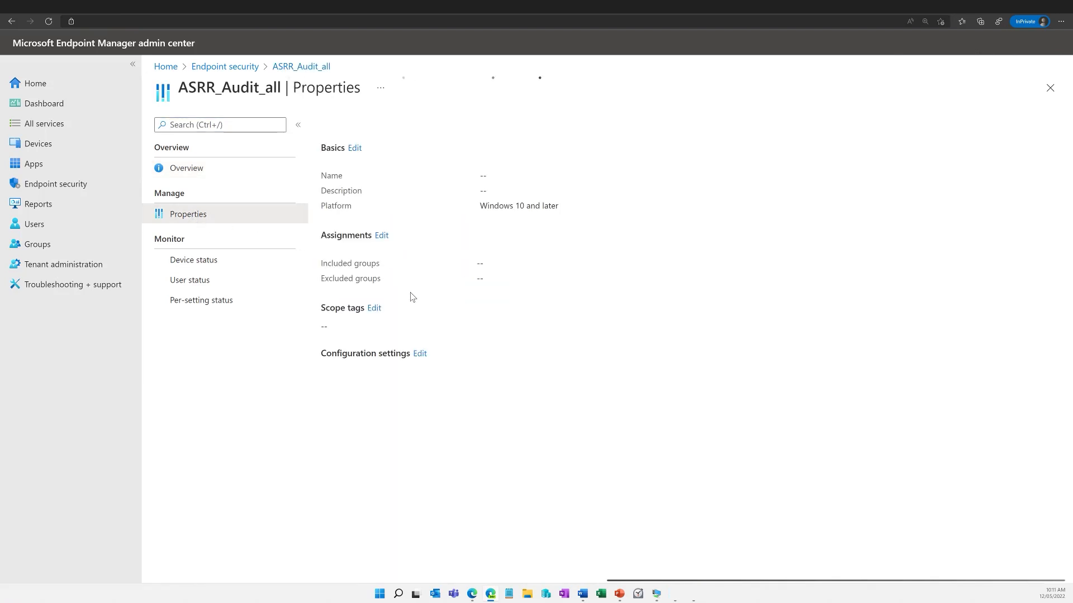
Expand the policy's Attack Surface Reduction Rules settings and review the mode configured for each rule.
{"action": "left_click", "coordinate": [328, 392]}
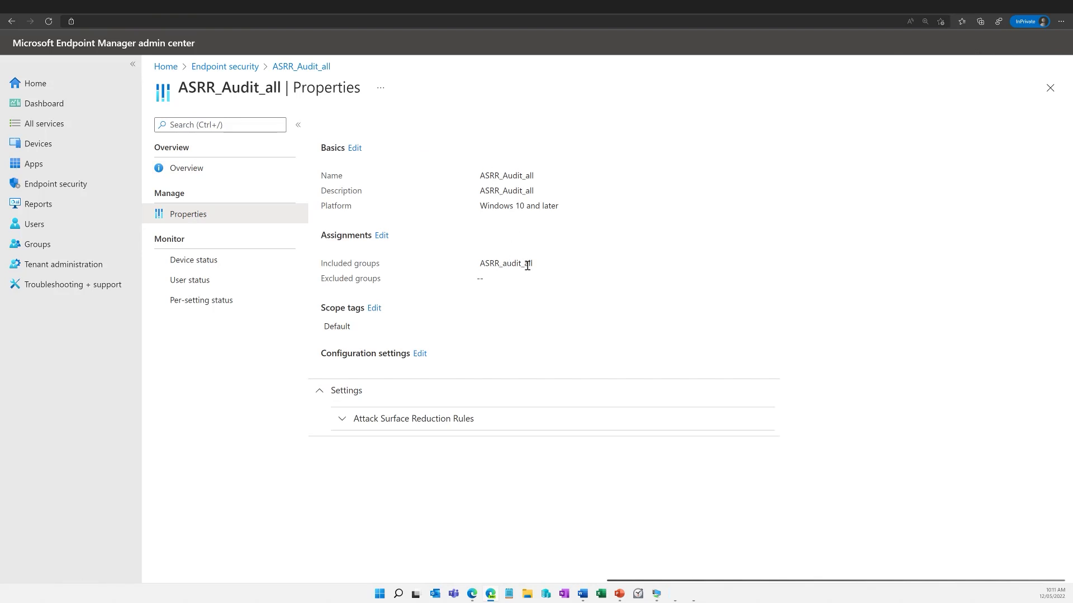
{"action": "left_click", "coordinate": [346, 421]}
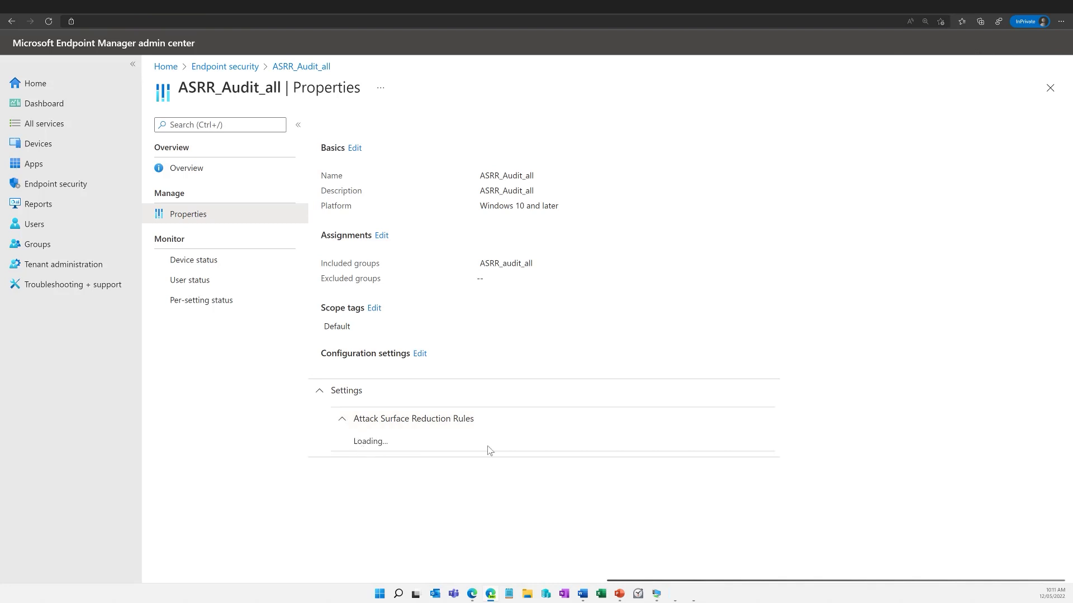
{"action": "scroll", "coordinate": [555, 428], "scroll_direction": "down", "scroll_amount": 6}
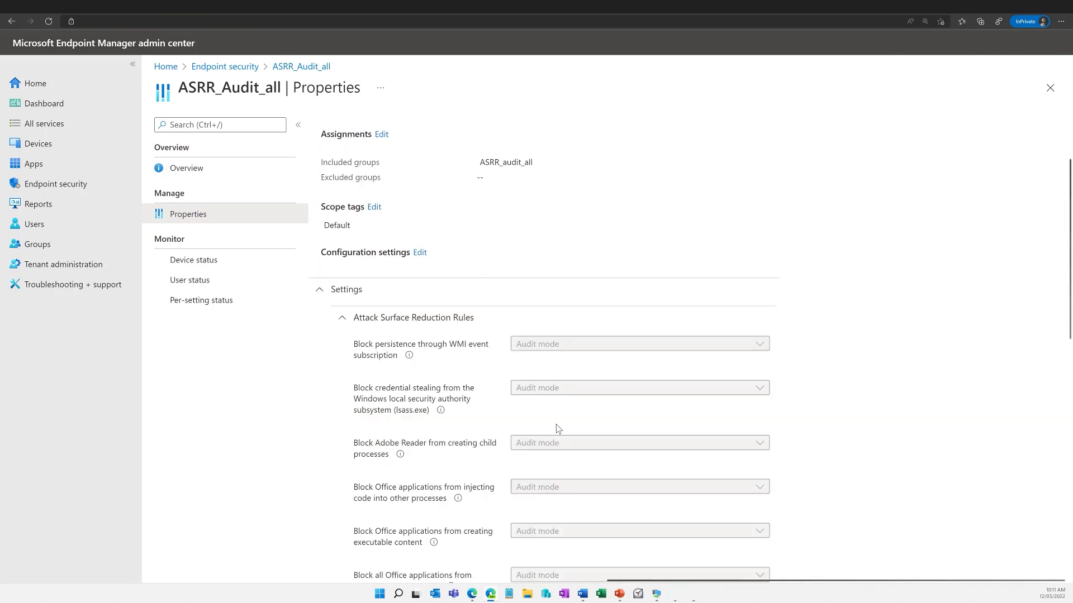
{"action": "scroll", "coordinate": [578, 328], "scroll_direction": "down", "scroll_amount": 7}
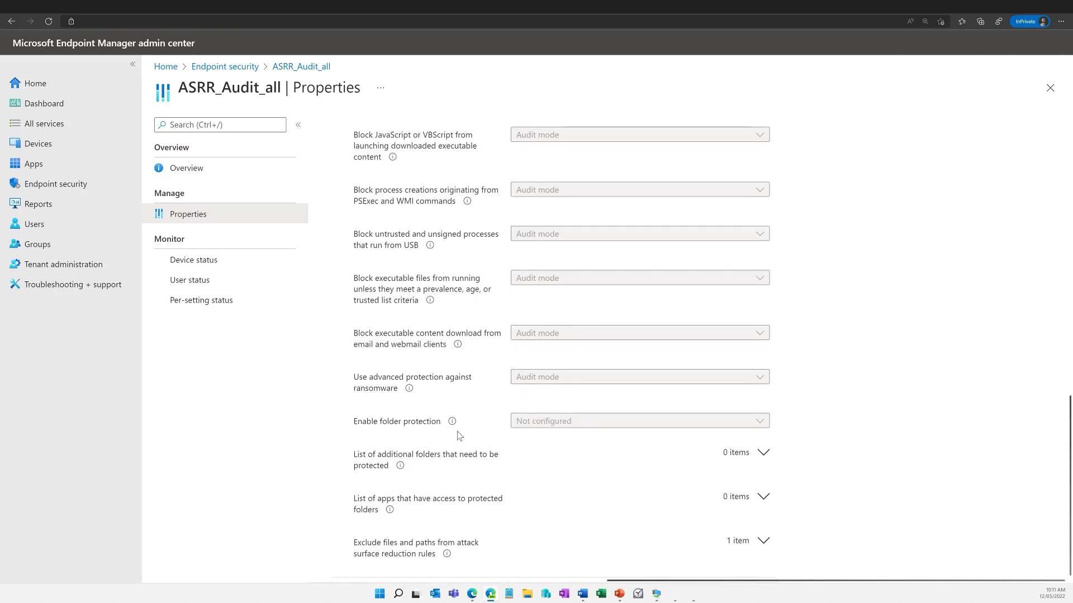
Expand the files and paths excluded from attack surface reduction rules and review them along with the rest of the policy.
{"action": "left_click", "coordinate": [763, 543]}
{"action": "scroll", "coordinate": [536, 546], "scroll_direction": "down", "scroll_amount": 1}
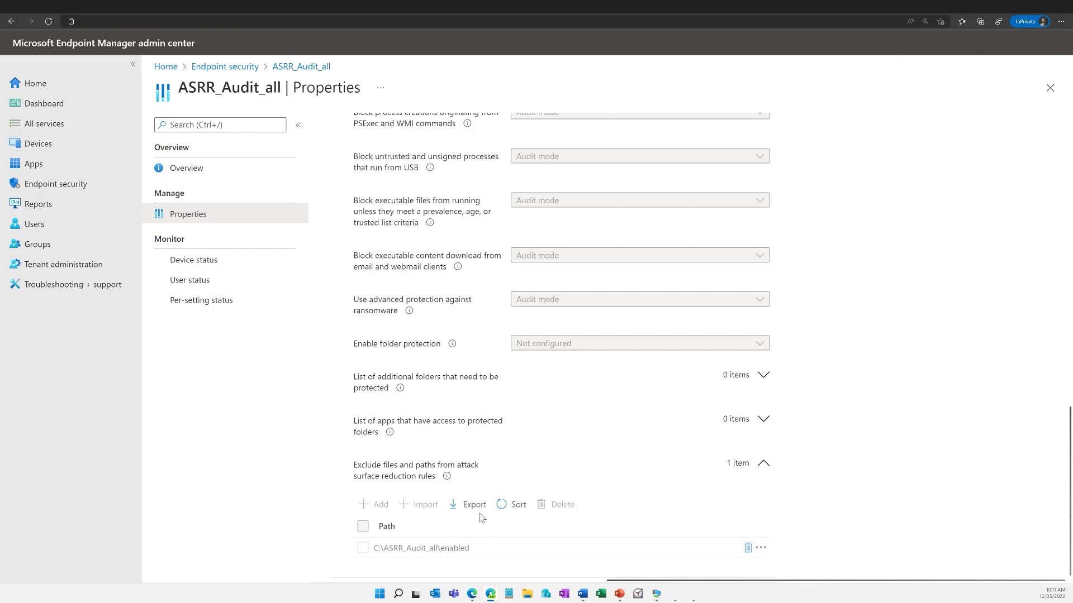
{"action": "scroll", "coordinate": [449, 445], "scroll_direction": "up", "scroll_amount": 10}
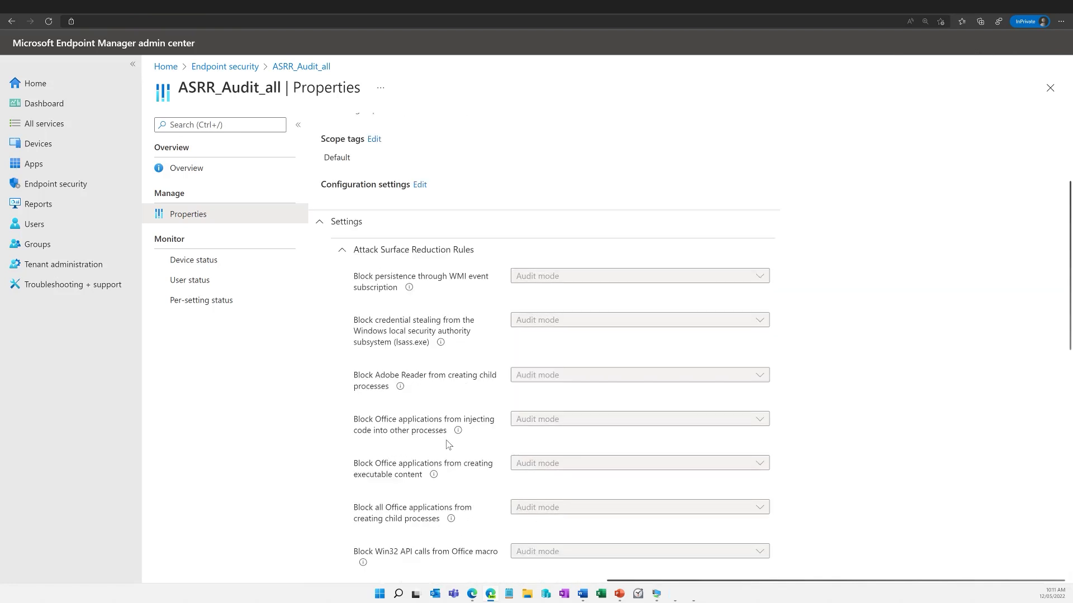
{"action": "scroll", "coordinate": [448, 445], "scroll_direction": "up", "scroll_amount": 3}
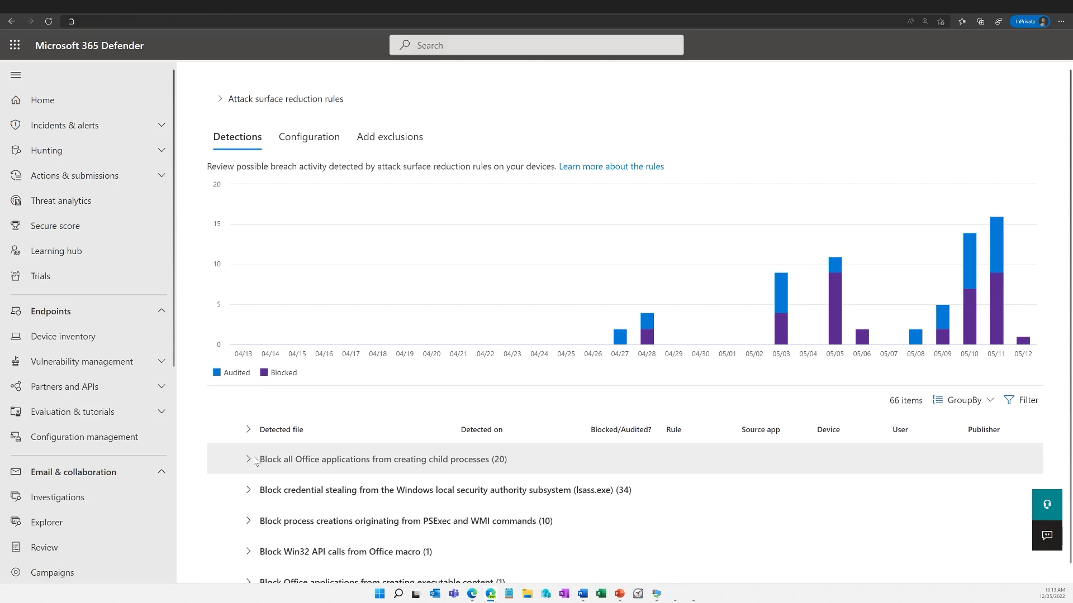
Expand the detections for Block all Office applications from creating child processes and review the blocked and audited entries.
{"action": "left_click", "coordinate": [248, 460]}
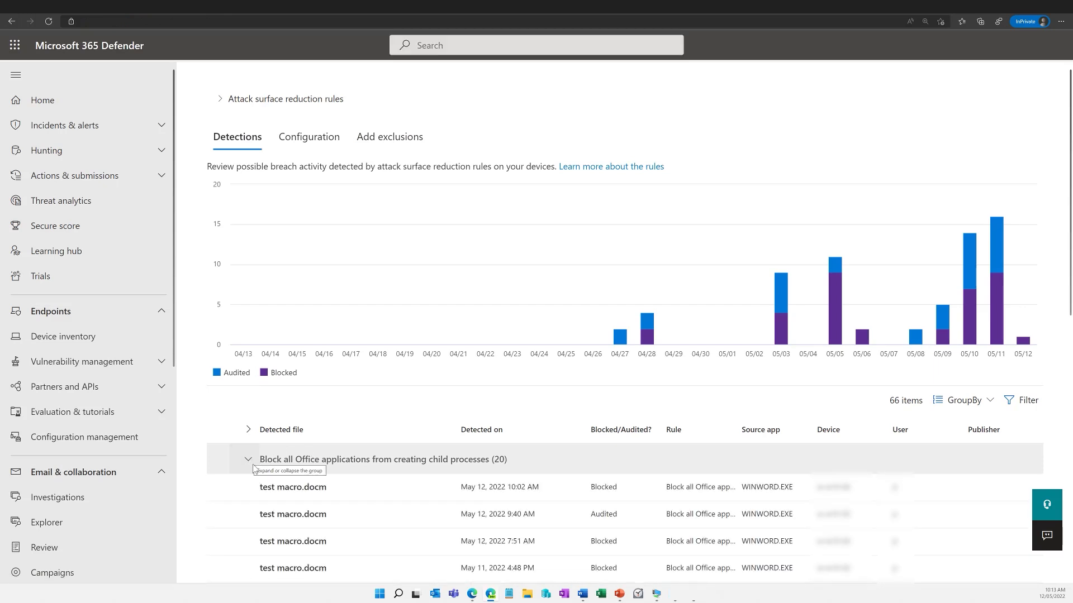
{"action": "scroll", "coordinate": [419, 475], "scroll_direction": "down", "scroll_amount": 3}
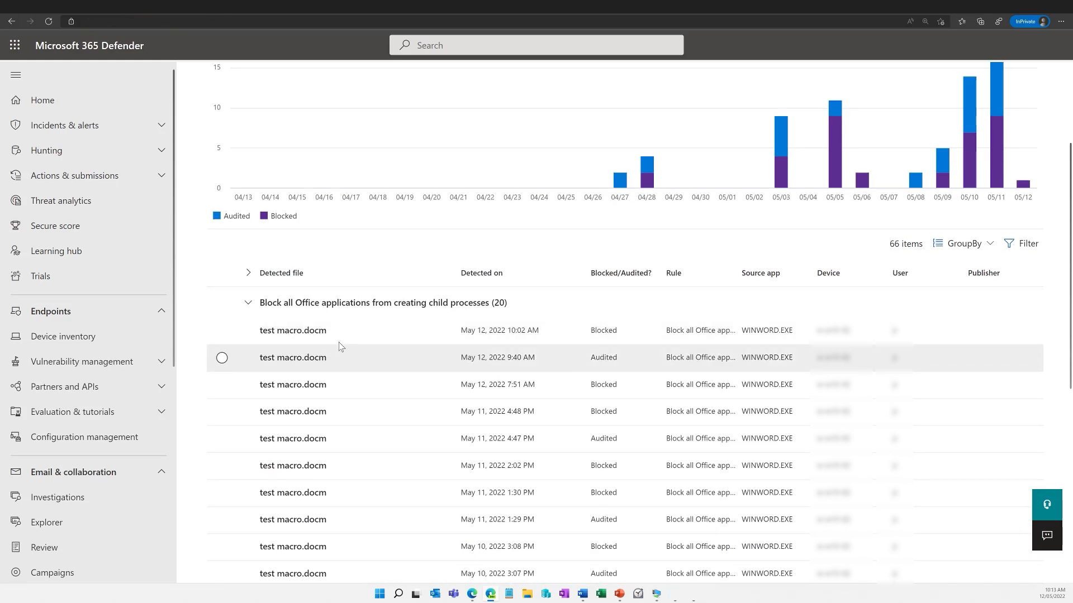
{"action": "scroll", "coordinate": [316, 336], "scroll_direction": "down", "scroll_amount": 3}
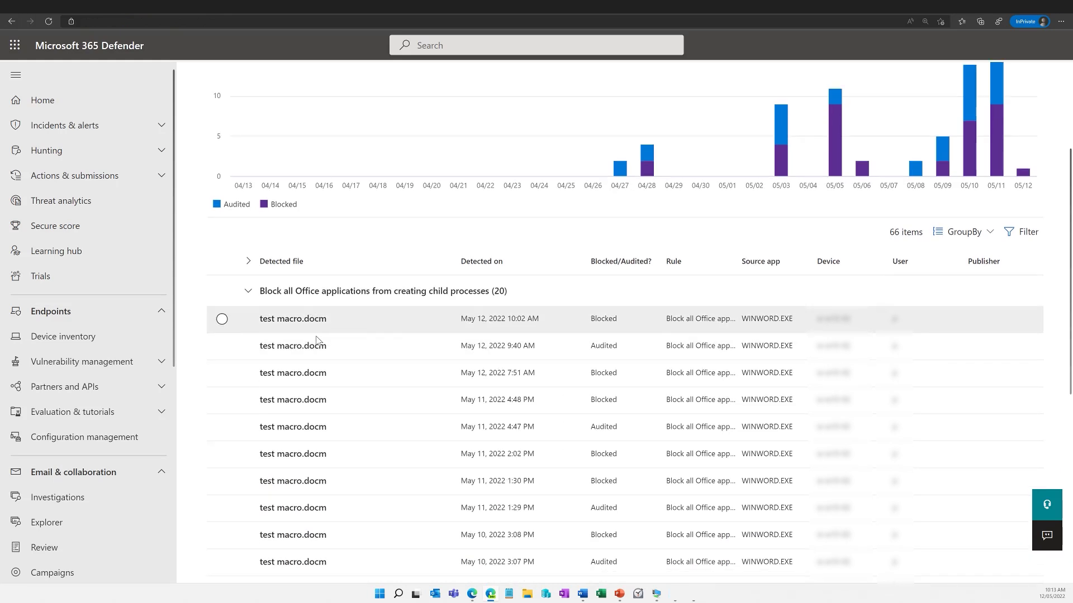
{"action": "scroll", "coordinate": [414, 317], "scroll_direction": "down", "scroll_amount": 5}
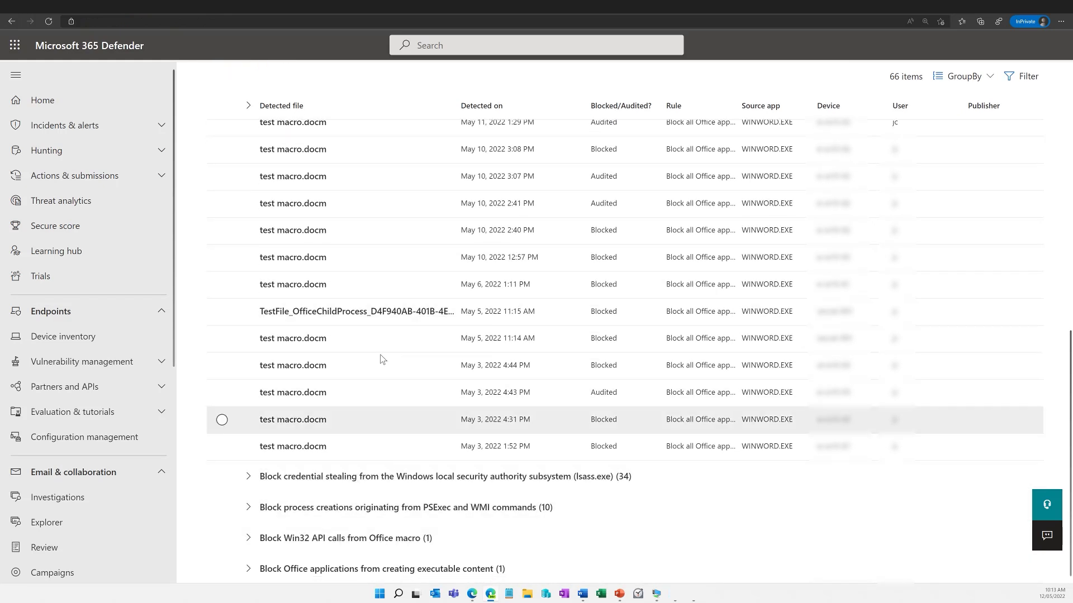
{"action": "scroll", "coordinate": [380, 358], "scroll_direction": "up", "scroll_amount": 10}
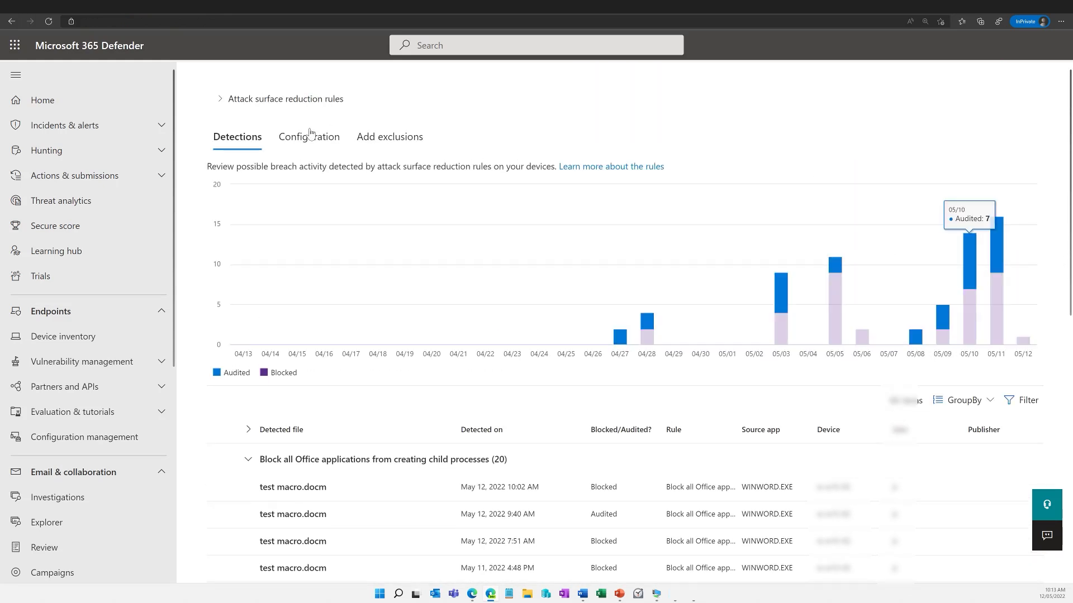
Open the attack surface reduction rules' device configuration report and review each device's rules in block, audit and off modes.
{"action": "left_click", "coordinate": [295, 139]}
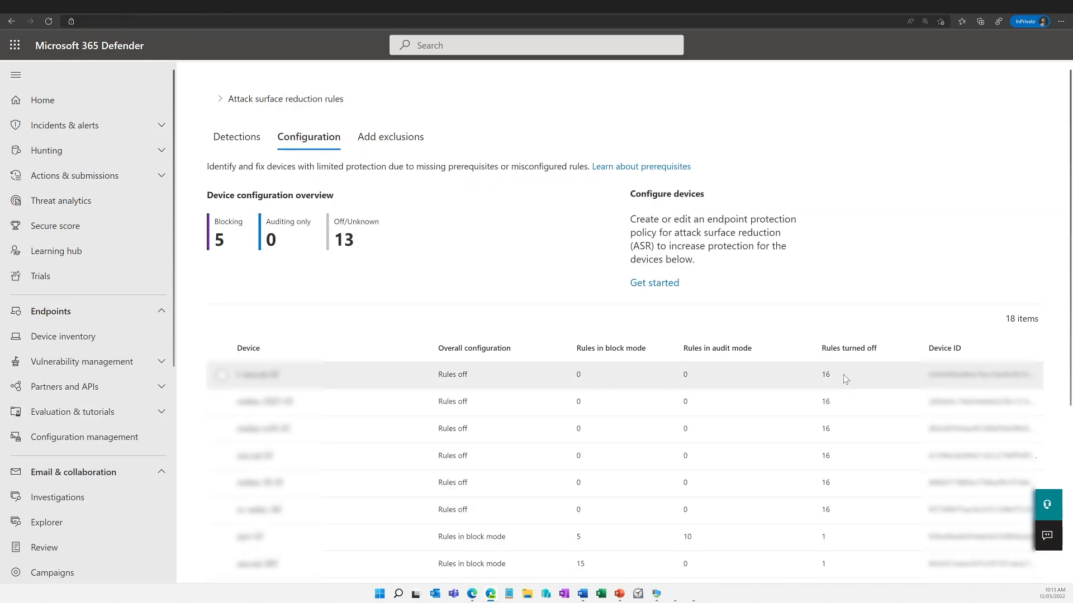
{"action": "scroll", "coordinate": [826, 380], "scroll_direction": "down", "scroll_amount": 5}
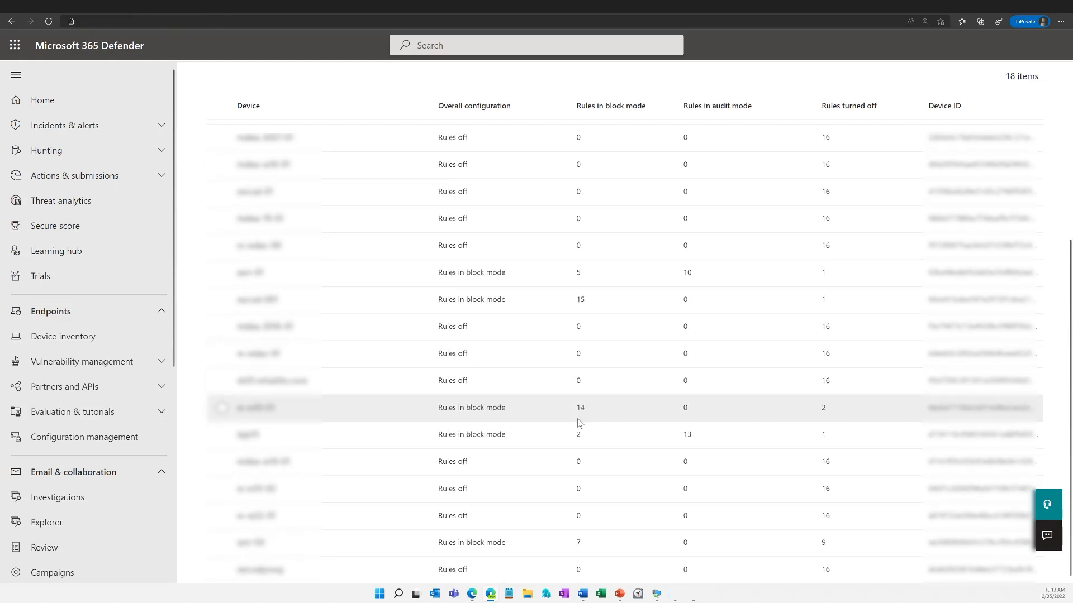
{"action": "scroll", "coordinate": [604, 418], "scroll_direction": "up", "scroll_amount": 5}
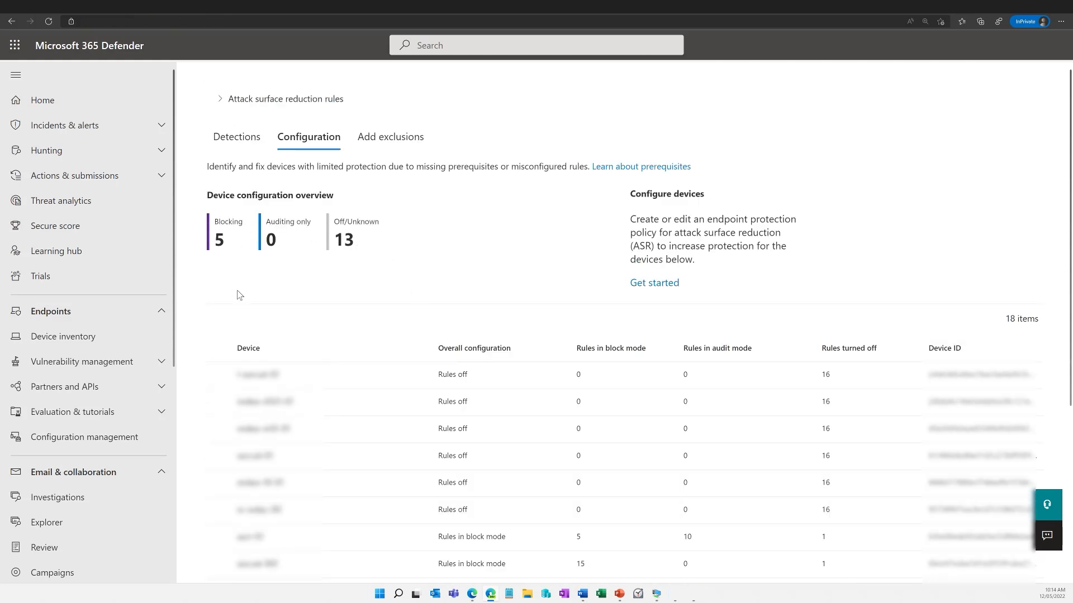
Select test macro.docm as a file to exclude from attack surface reduction rules and examine the expected impact on detections.
{"action": "left_click", "coordinate": [402, 146]}
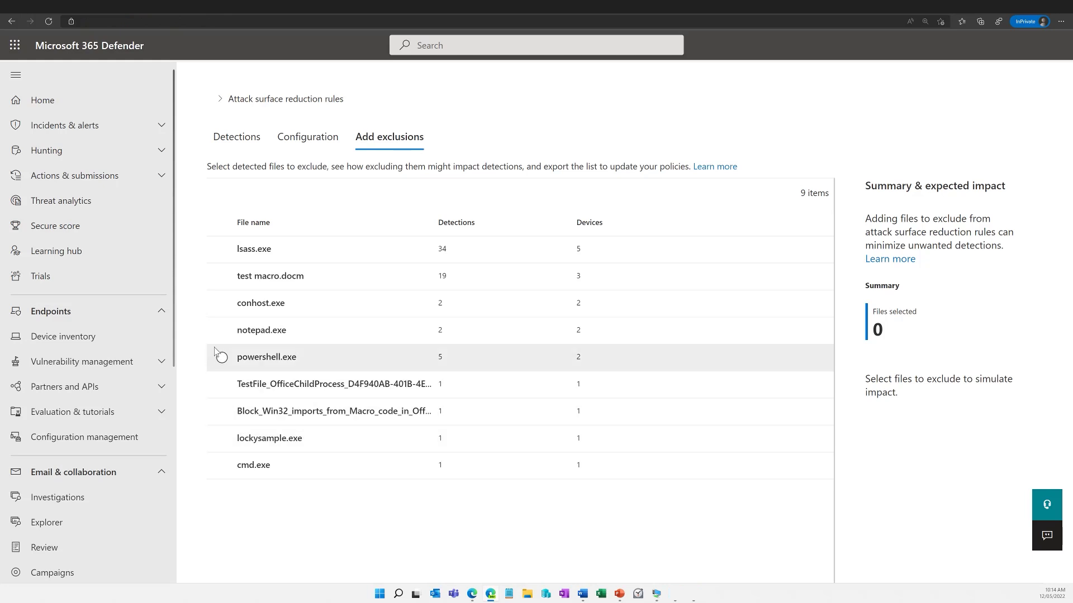
{"action": "left_click", "coordinate": [222, 278]}
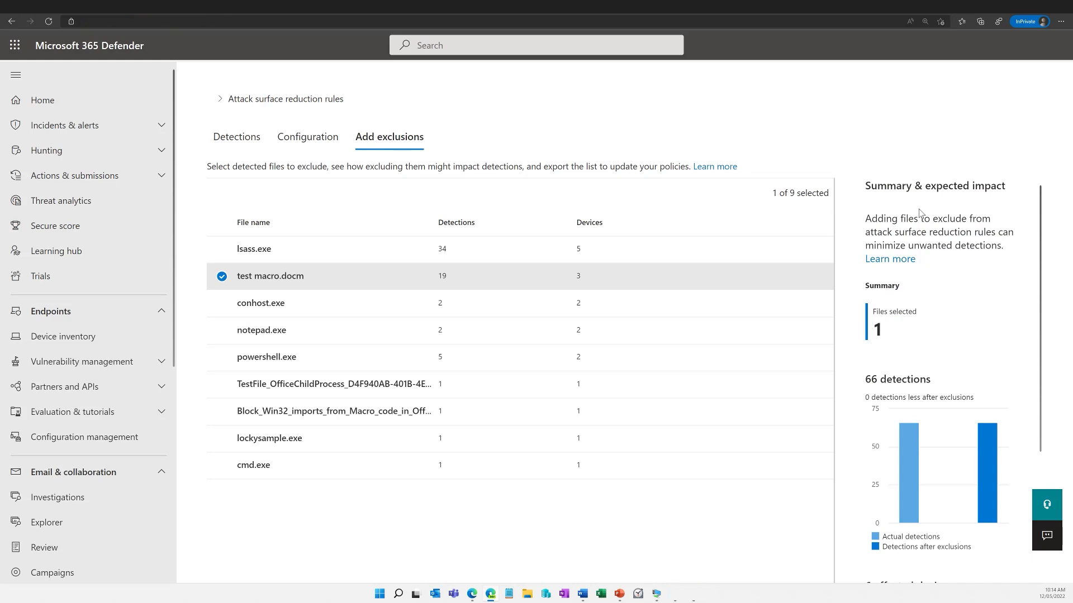
{"action": "scroll", "coordinate": [907, 276], "scroll_direction": "down", "scroll_amount": 4}
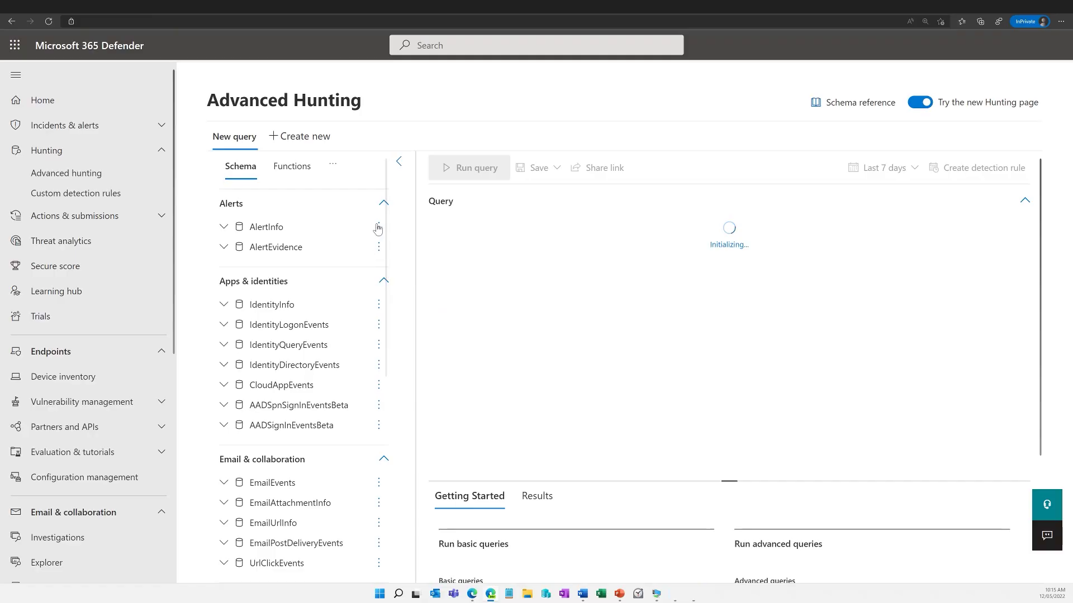
Start the hunting query with the DeviceEvents table from the Devices schema and run it.
{"action": "scroll", "coordinate": [300, 348], "scroll_direction": "down", "scroll_amount": 5}
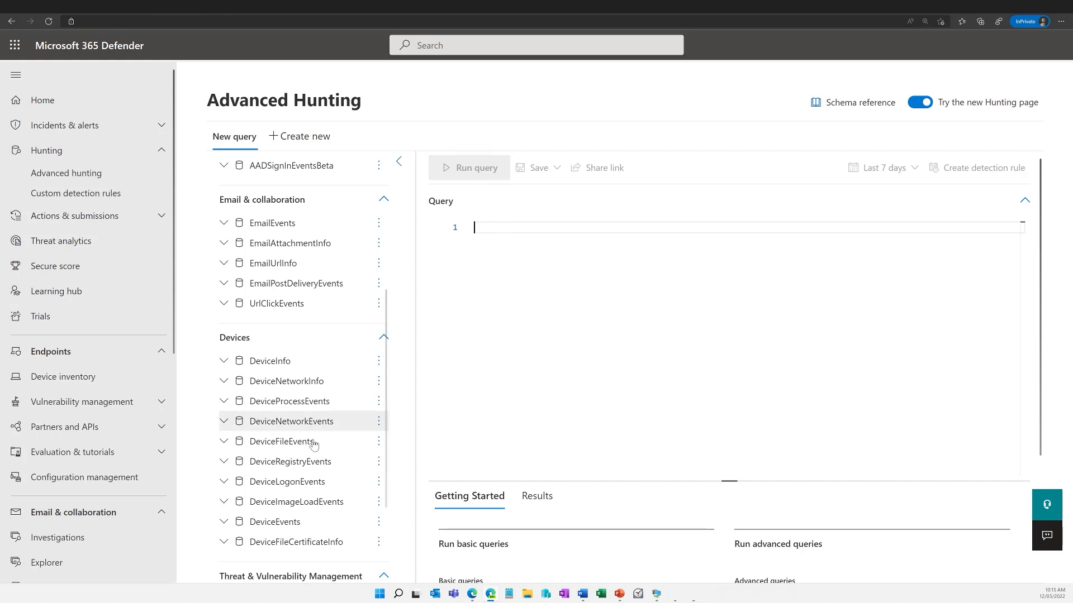
{"action": "left_click_drag", "start_coordinate": [291, 531], "coordinate": [570, 239]}
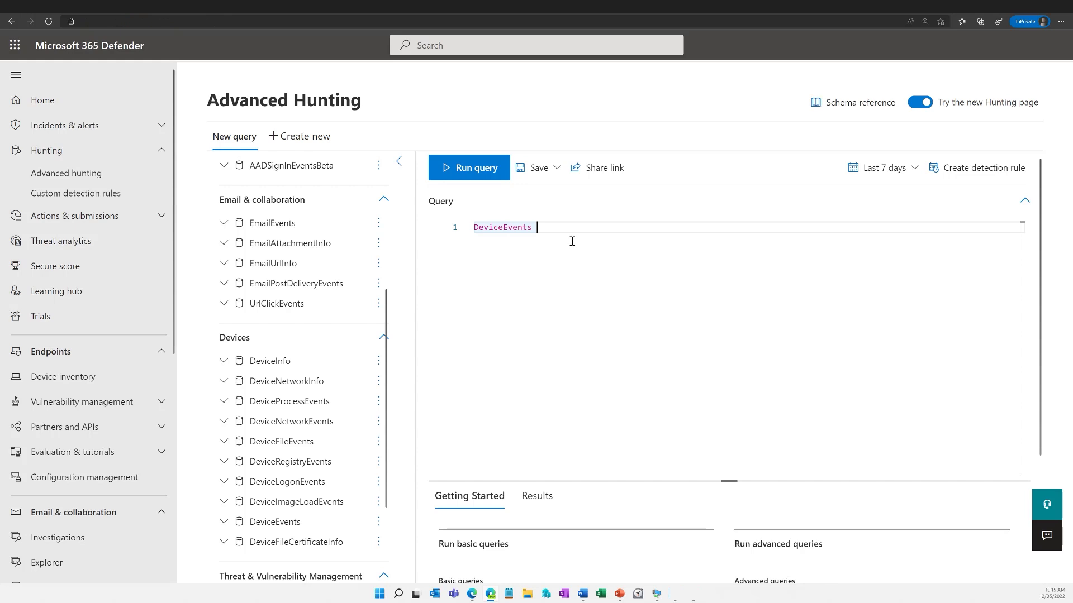
{"action": "type", "text": "\\"}
{"action": "key", "text": "shift+Return"}
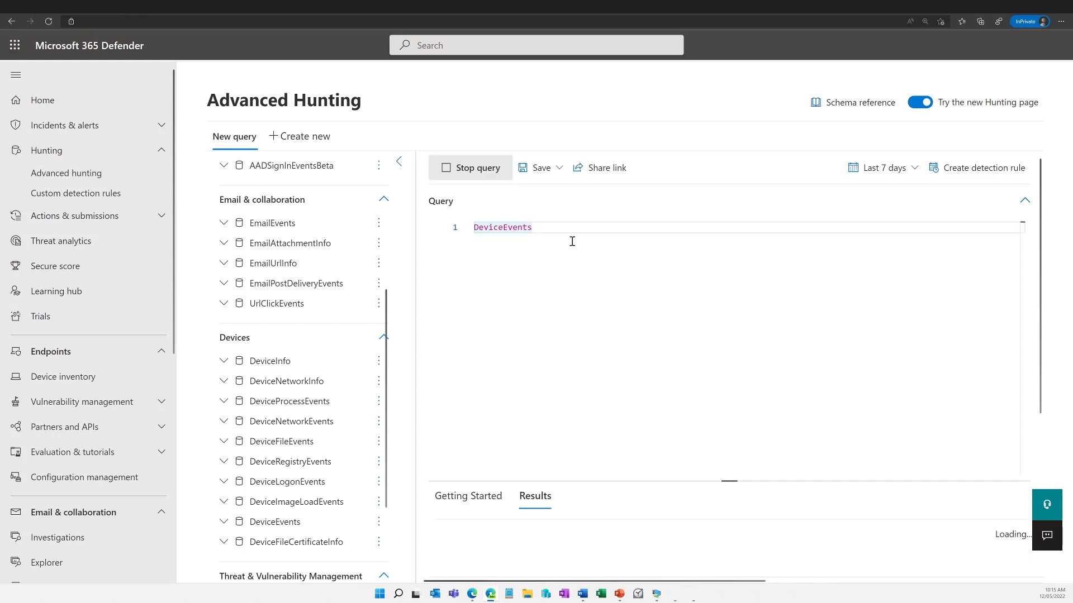
Add a second query line that filters for records where ActionType contains "asr".
{"action": "key", "text": "Return"}
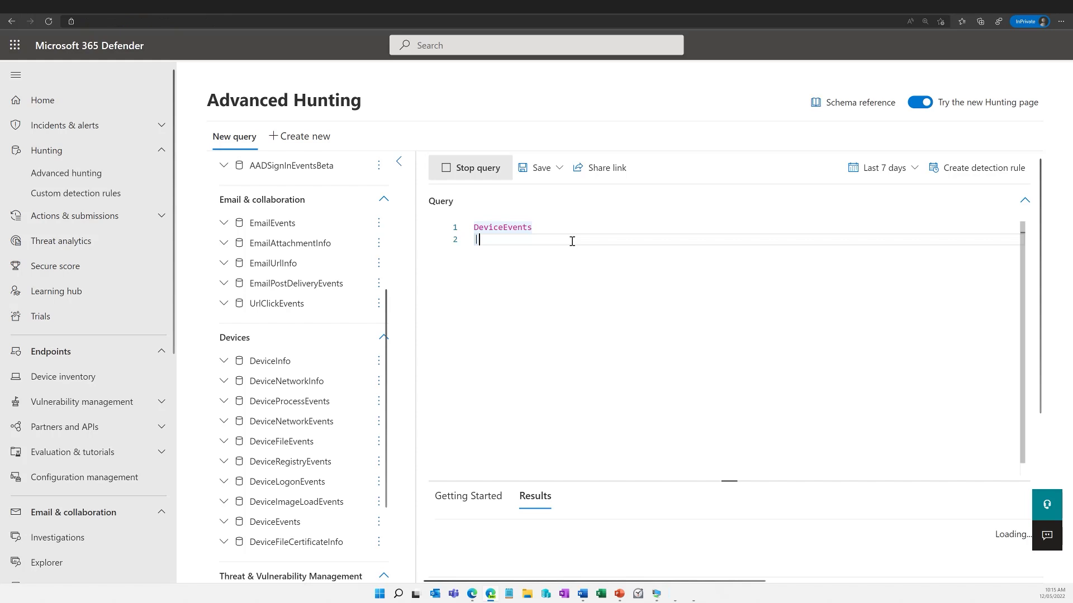
{"action": "type", "text": "| Where action type"}
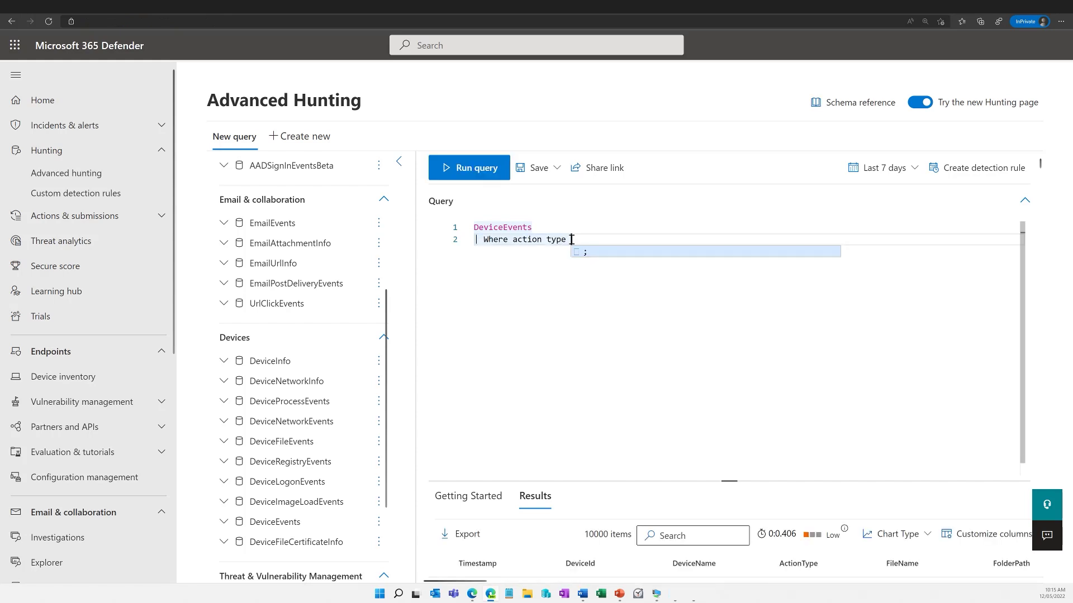
{"action": "left_click_drag", "start_coordinate": [571, 239], "coordinate": [484, 239]}
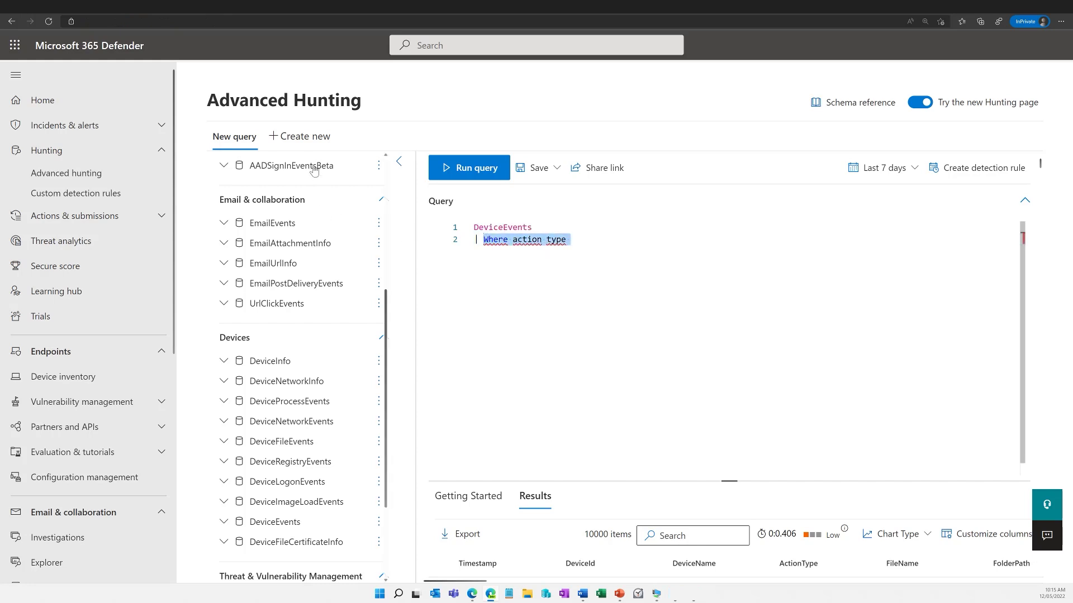
{"action": "type", "text": "where "}
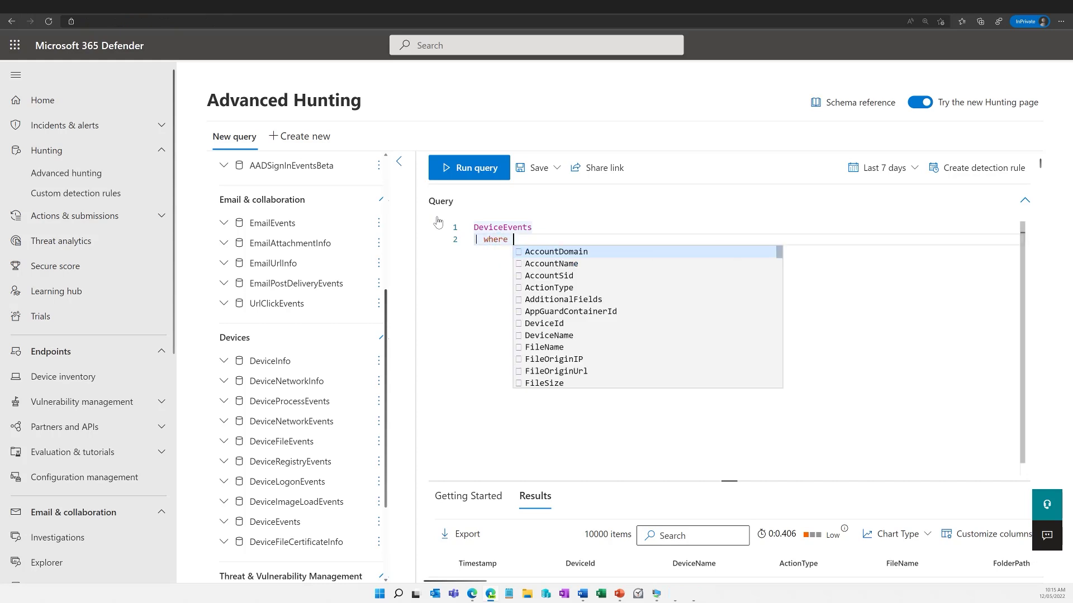
{"action": "type", "text": "actiont"}
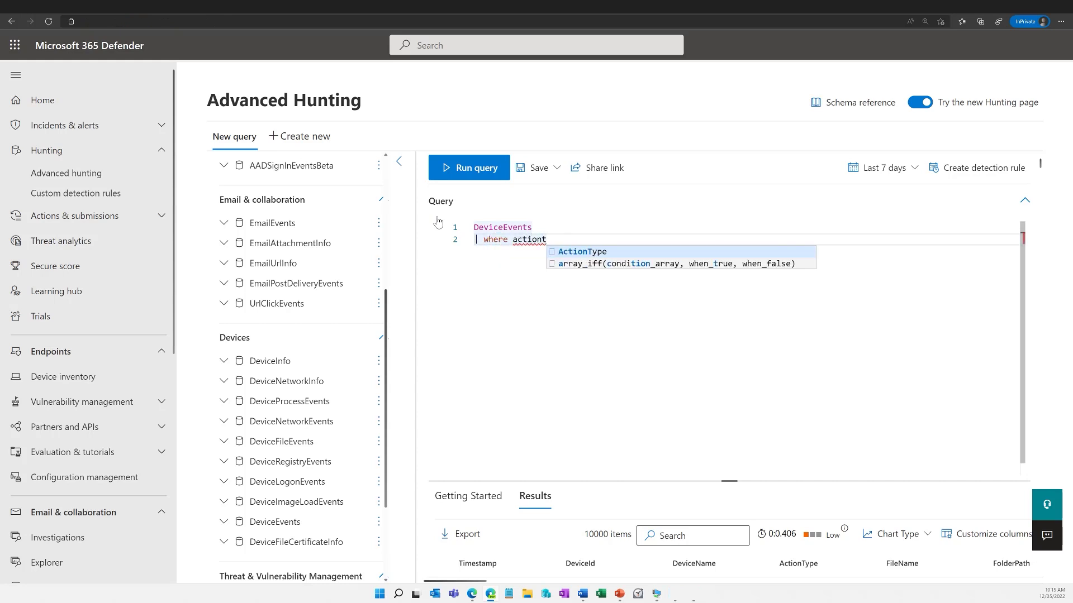
{"action": "key", "text": "Tab"}
{"action": "type", "text": "contain"}
{"action": "key", "text": "Tab"}
{"action": "type", "text": "\"asr"}
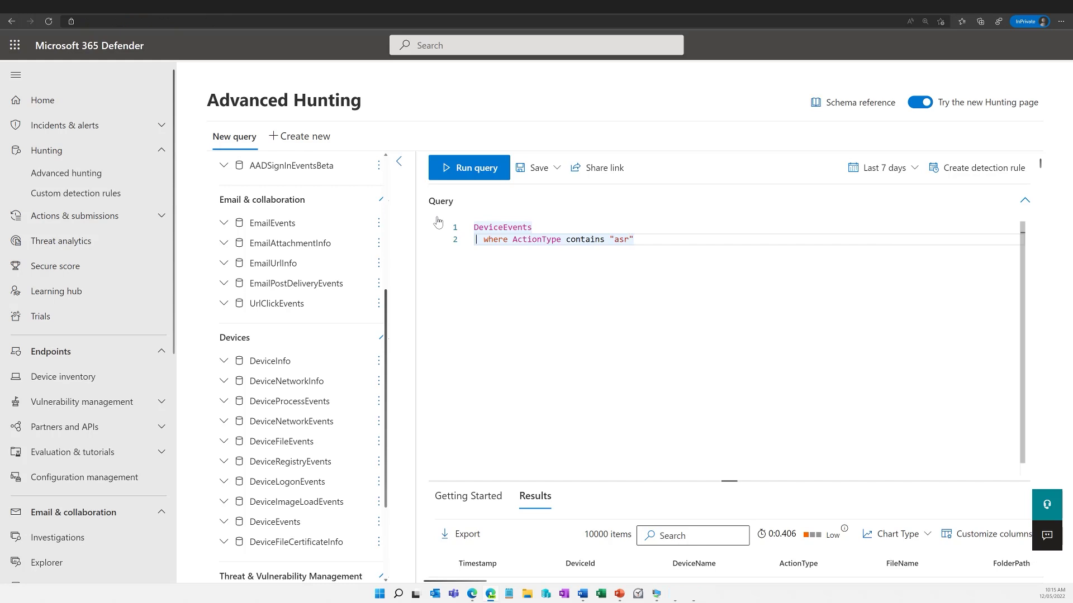
Add a third query line that removes the DeviceId and DeviceName columns with project-away.
{"action": "key", "text": "Return"}
{"action": "type", "text": "| pro"}
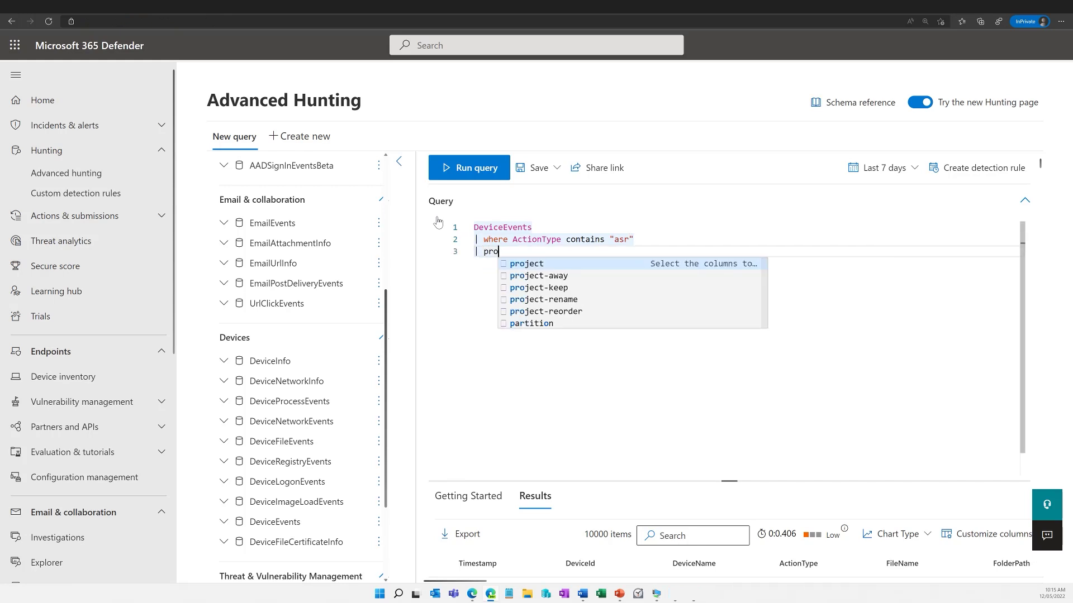
{"action": "type", "text": "ject away"}
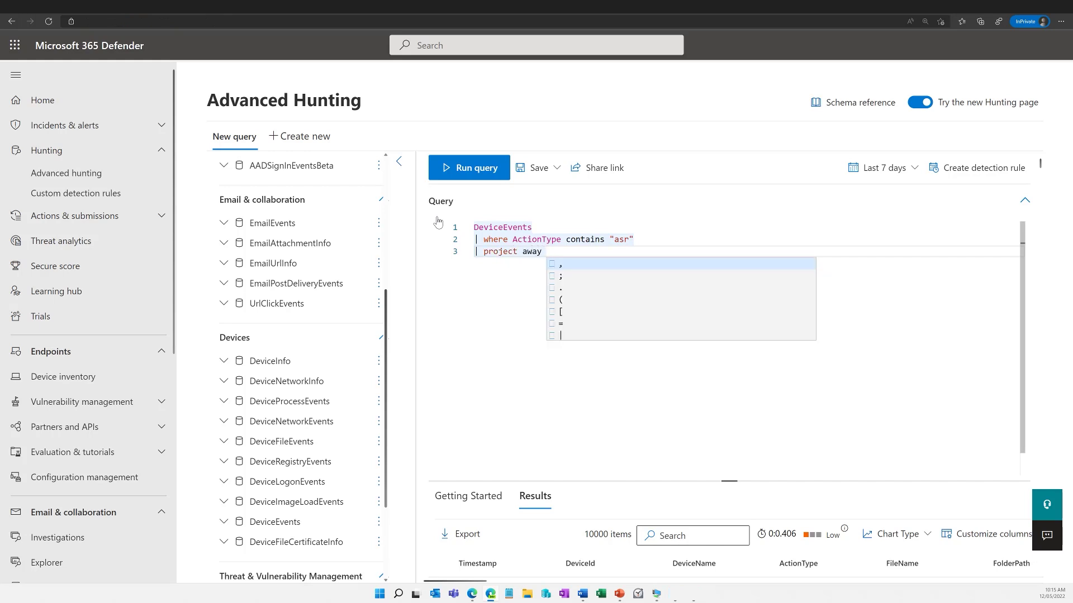
{"action": "key", "text": "BackSpace"}
{"action": "key", "text": "BackSpace"}
{"action": "key", "text": "BackSpace"}
{"action": "key", "text": "BackSpace"}
{"action": "key", "text": "BackSpace"}
{"action": "key", "text": "BackSpace"}
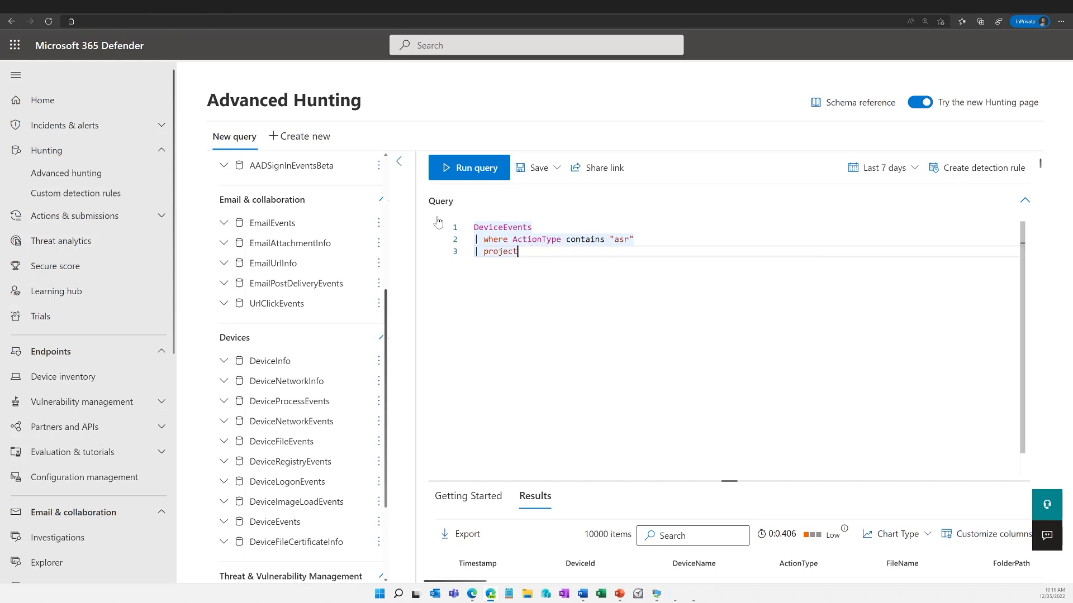
{"action": "type", "text": "-away devi"}
{"action": "key", "text": "Tab"}
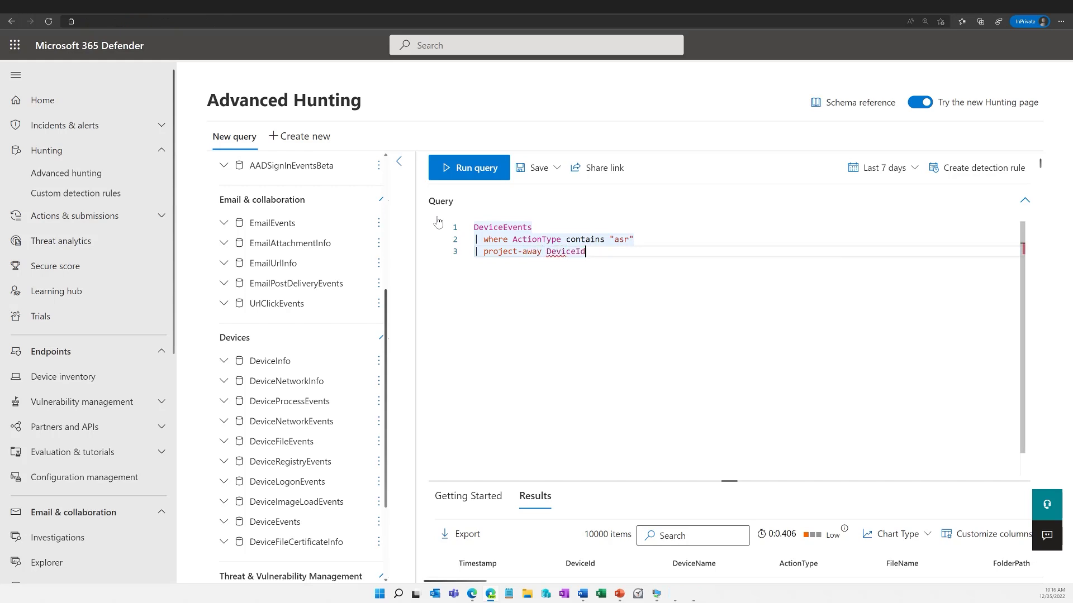
{"action": "type", "text": ", devicename"}
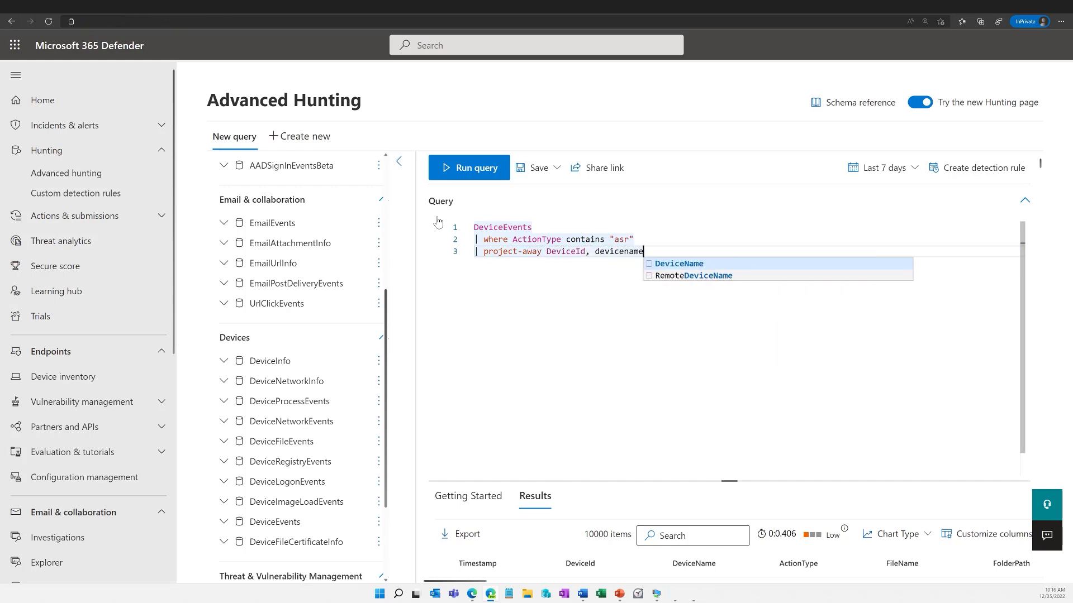
{"action": "key", "text": "Tab"}
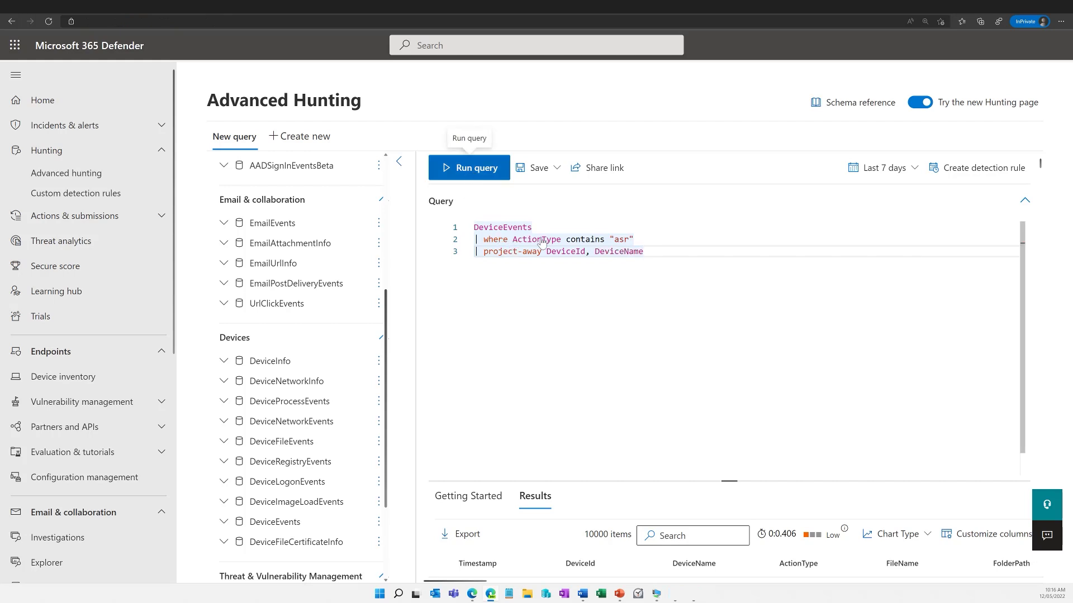
Run the filtered query, enlarge the results area and inspect all details of the first powershell.exe record.
{"action": "key", "text": "shift+Return"}
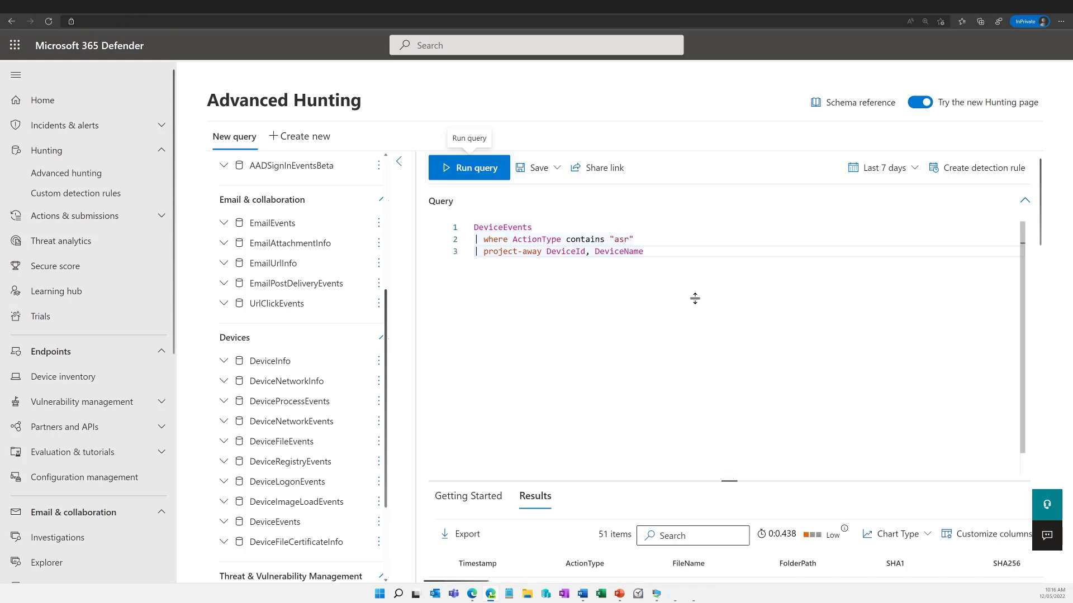
{"action": "left_click_drag", "start_coordinate": [694, 293], "coordinate": [694, 294]}
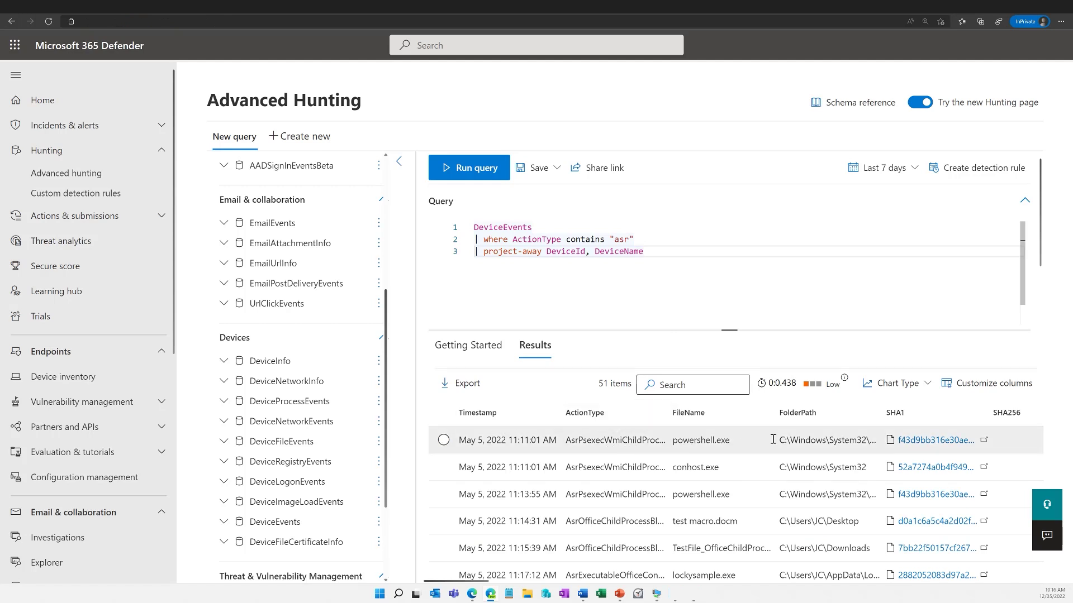
{"action": "left_click", "coordinate": [626, 441]}
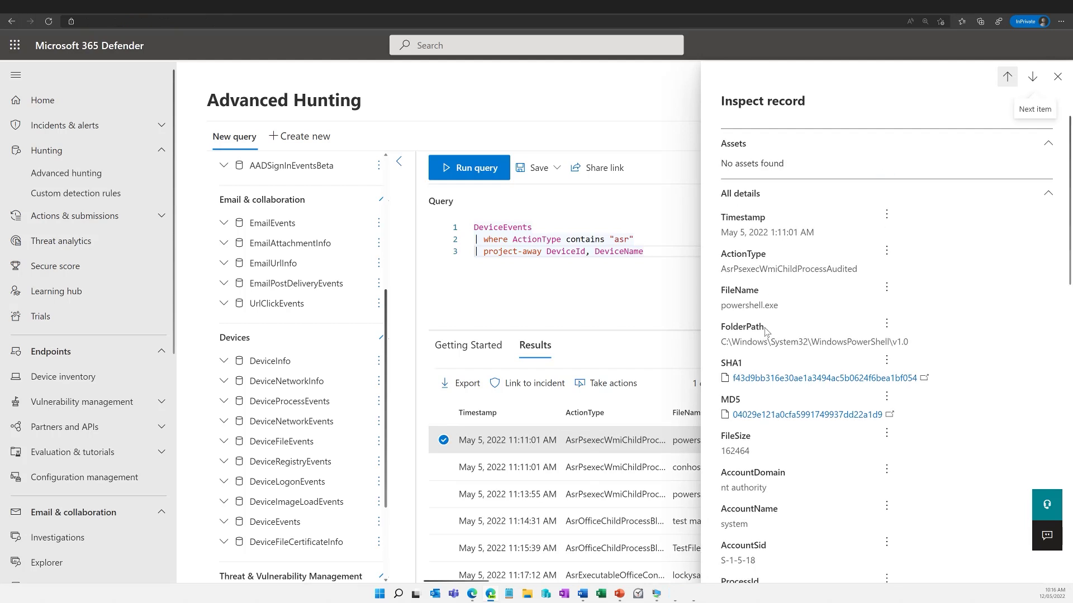
{"action": "scroll", "coordinate": [773, 427], "scroll_direction": "down", "scroll_amount": 8}
{"action": "scroll", "coordinate": [776, 433], "scroll_direction": "down", "scroll_amount": 6}
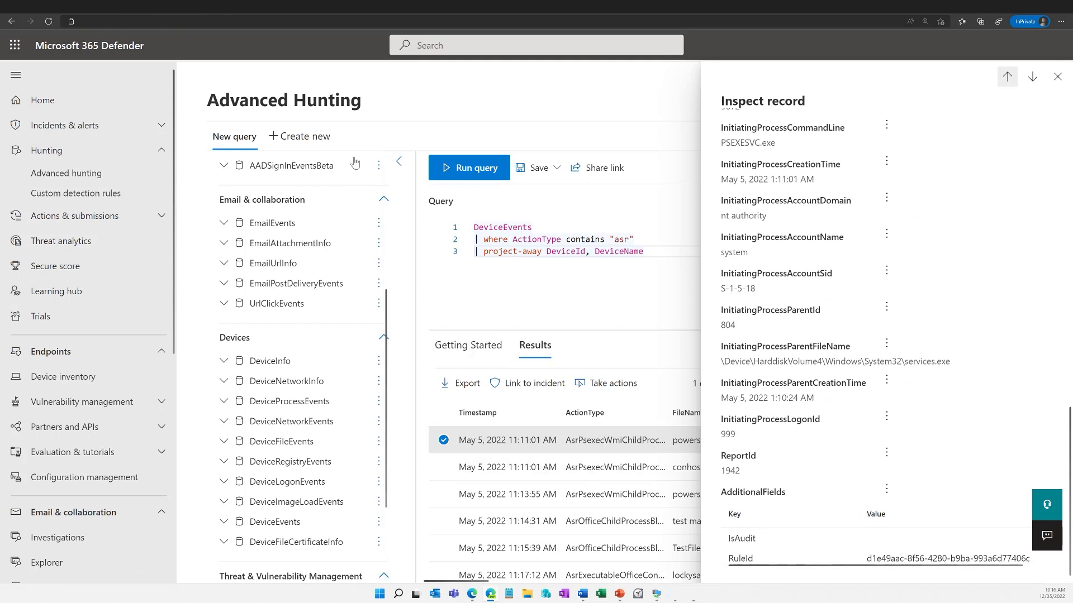
Open the shared query "1 - Action type count" from the ASR folder and run it.
{"action": "scroll", "coordinate": [308, 178], "scroll_direction": "up", "scroll_amount": 5}
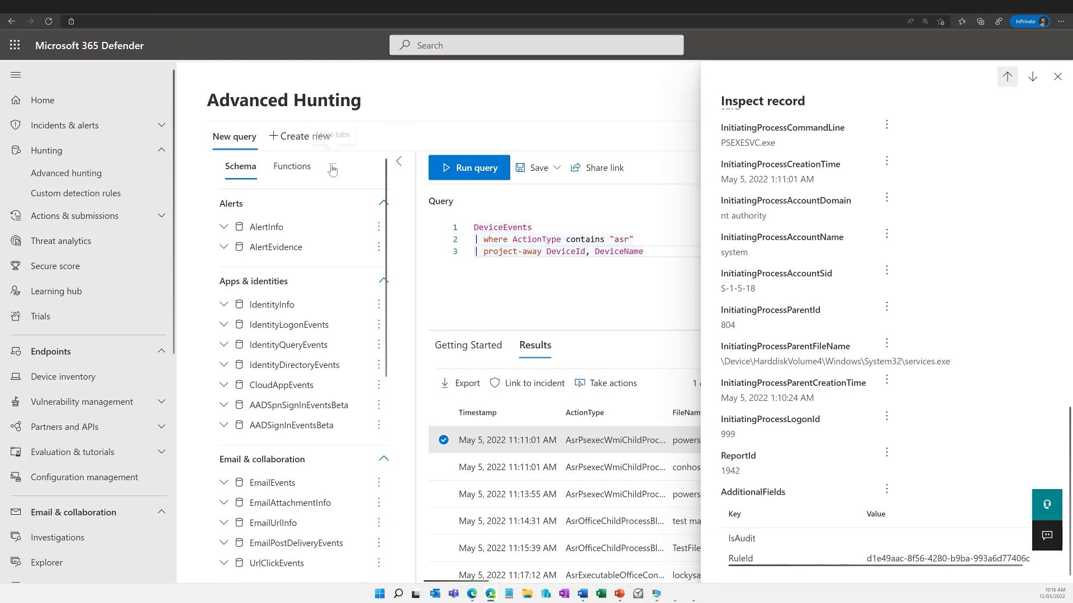
{"action": "left_click", "coordinate": [333, 163]}
{"action": "left_click", "coordinate": [343, 190]}
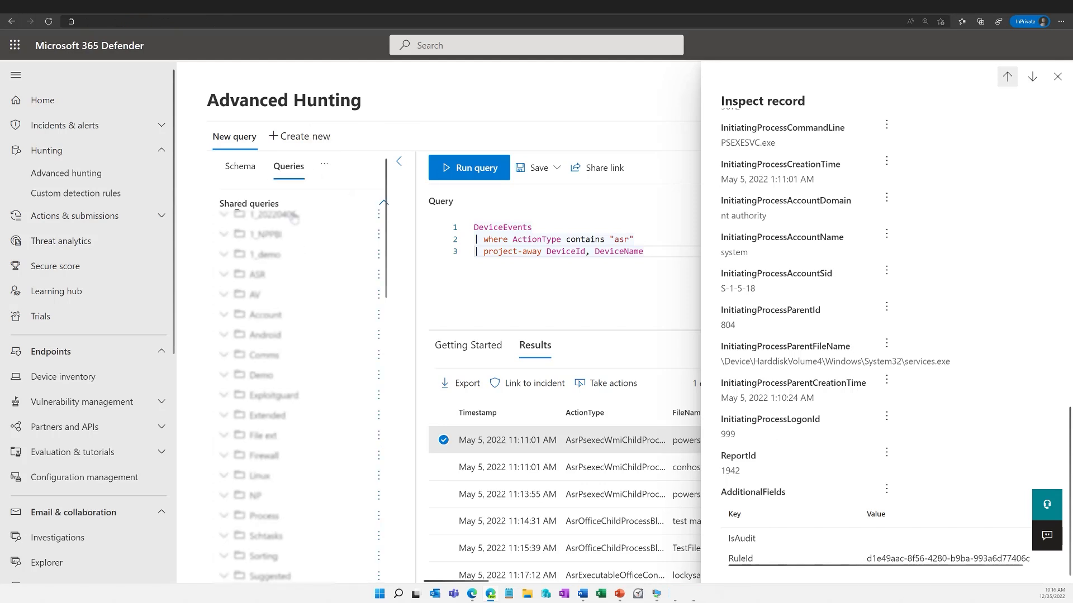
{"action": "left_click", "coordinate": [253, 287]}
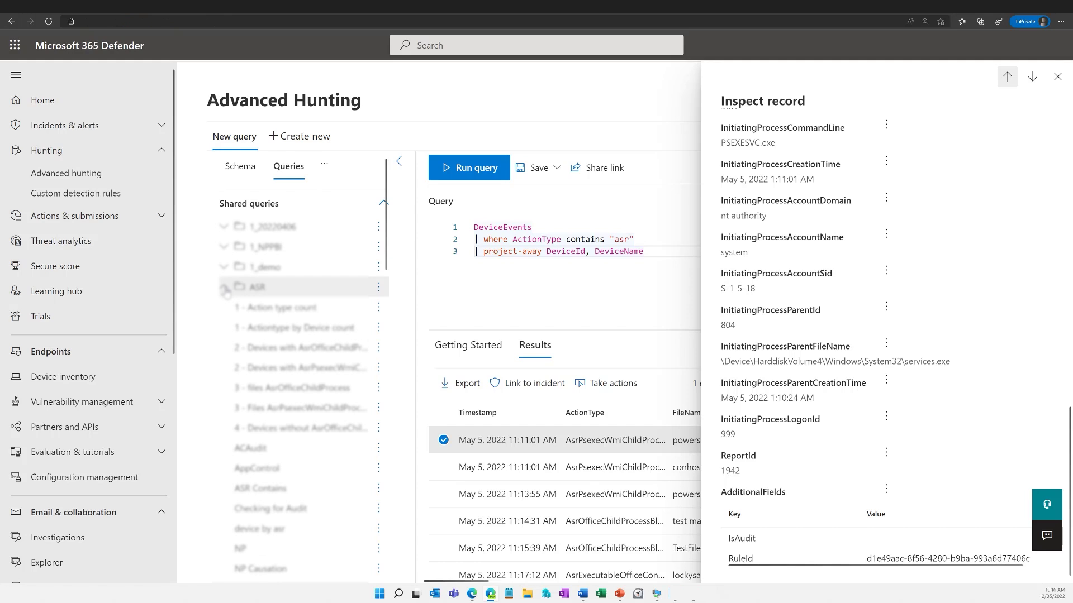
{"action": "double_click", "coordinate": [254, 309]}
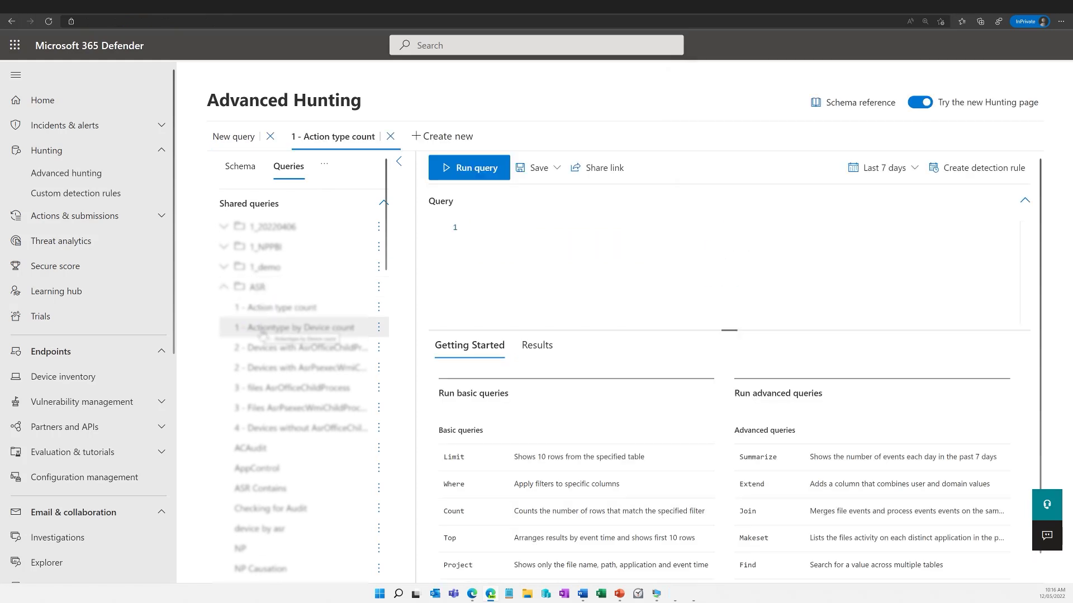
{"action": "left_click", "coordinate": [490, 176]}
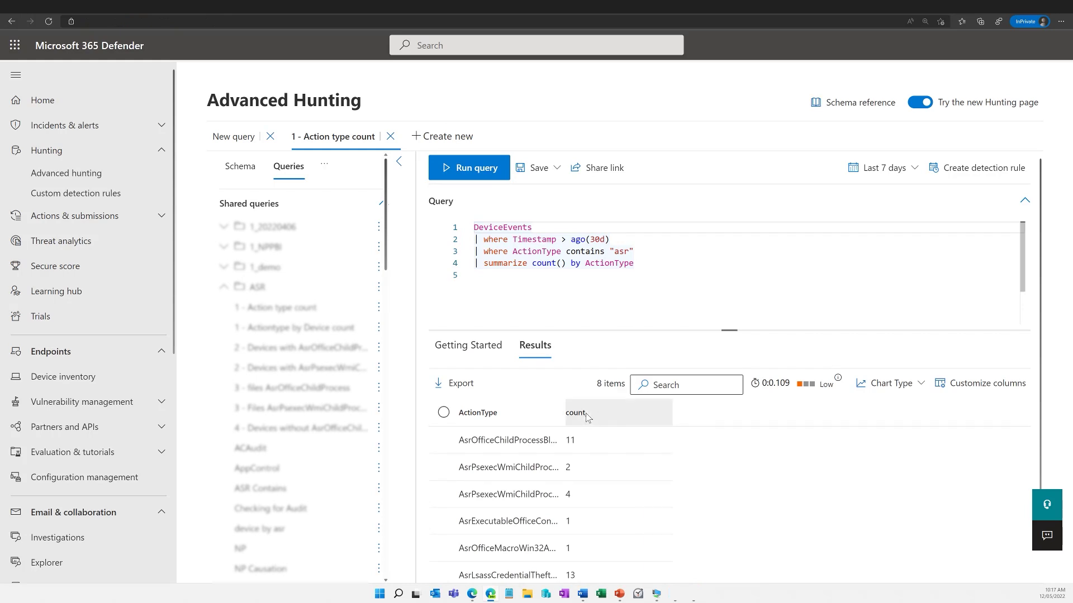
Widen the ActionType column, sort the results by count in ascending order and review all action types.
{"action": "mouse_move", "coordinate": [617, 408]}
{"action": "left_mouse_down"}
{"action": "mouse_move", "coordinate": [599, 411]}
{"action": "mouse_move", "coordinate": [629, 413]}
{"action": "left_mouse_up"}
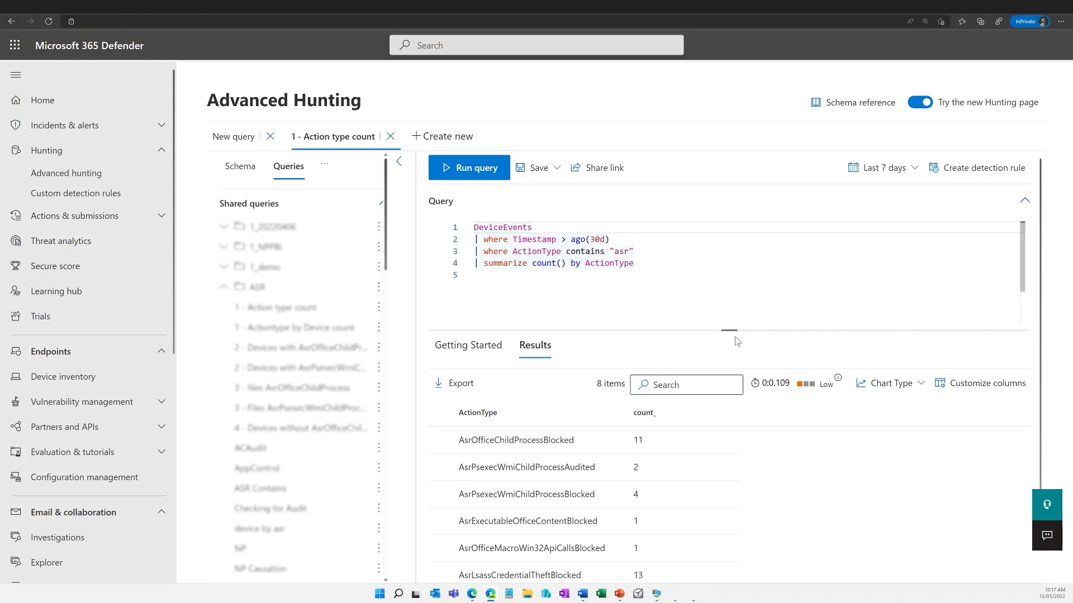
{"action": "left_click_drag", "start_coordinate": [733, 330], "coordinate": [723, 311]}
{"action": "left_click", "coordinate": [645, 416]}
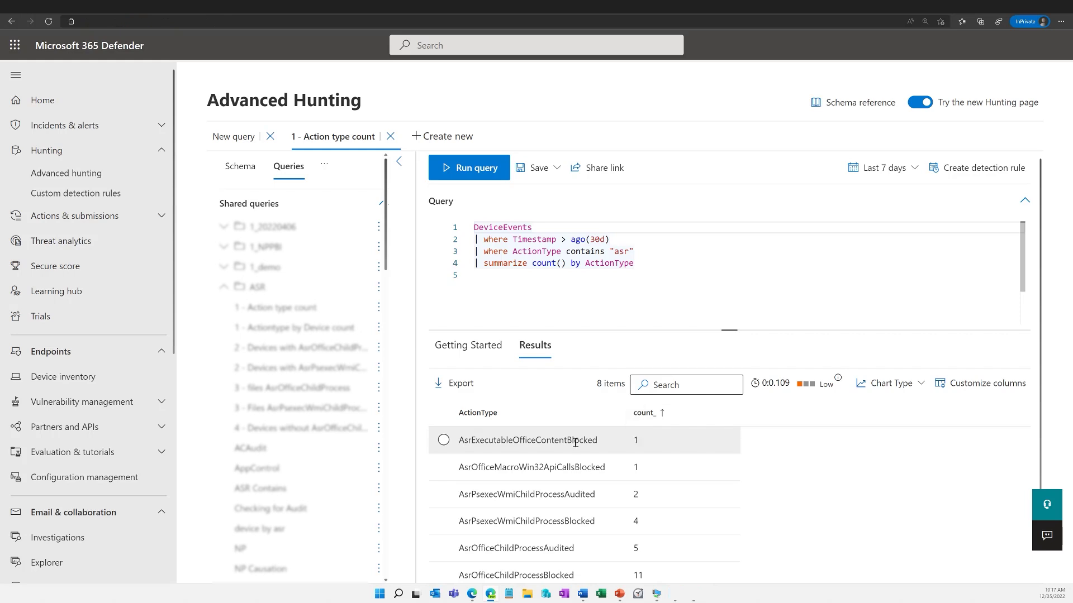
{"action": "scroll", "coordinate": [561, 527], "scroll_direction": "down", "scroll_amount": 1}
{"action": "scroll", "coordinate": [561, 528], "scroll_direction": "down", "scroll_amount": 2}
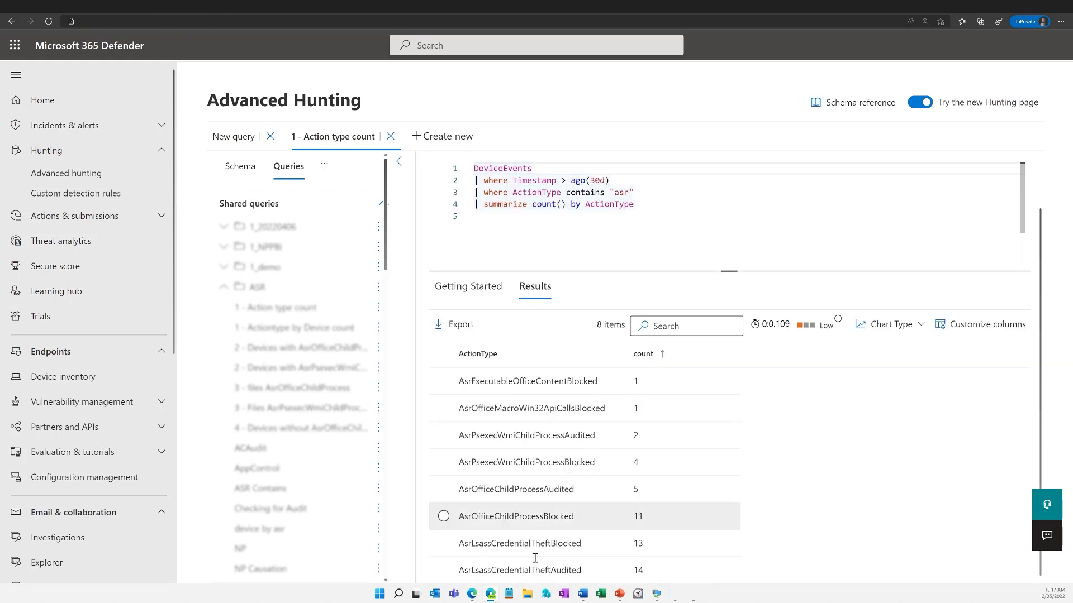
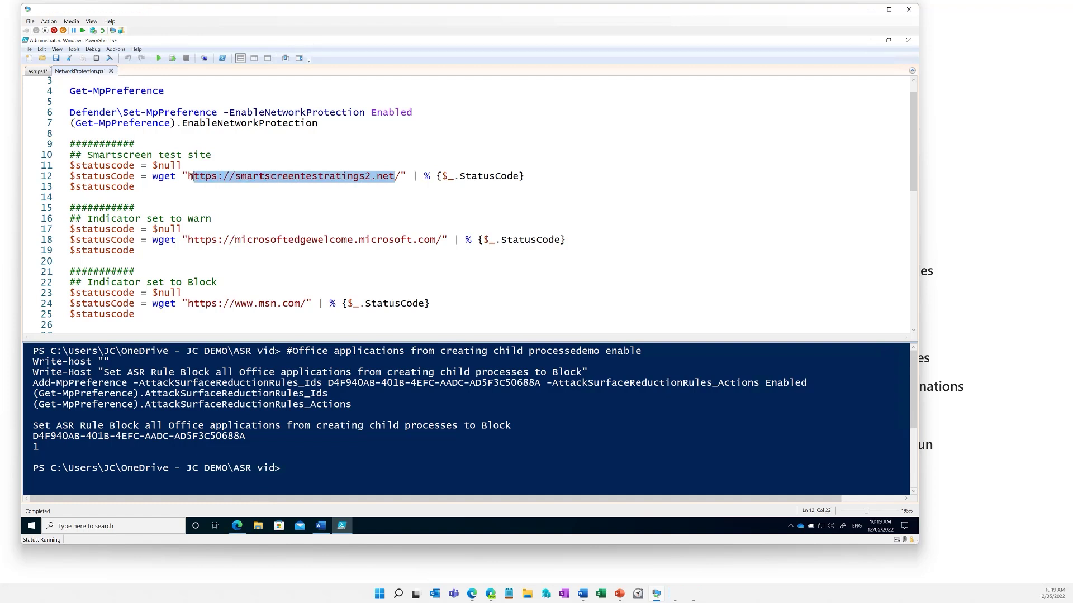
{"action": "left_click", "coordinate": [236, 525]}
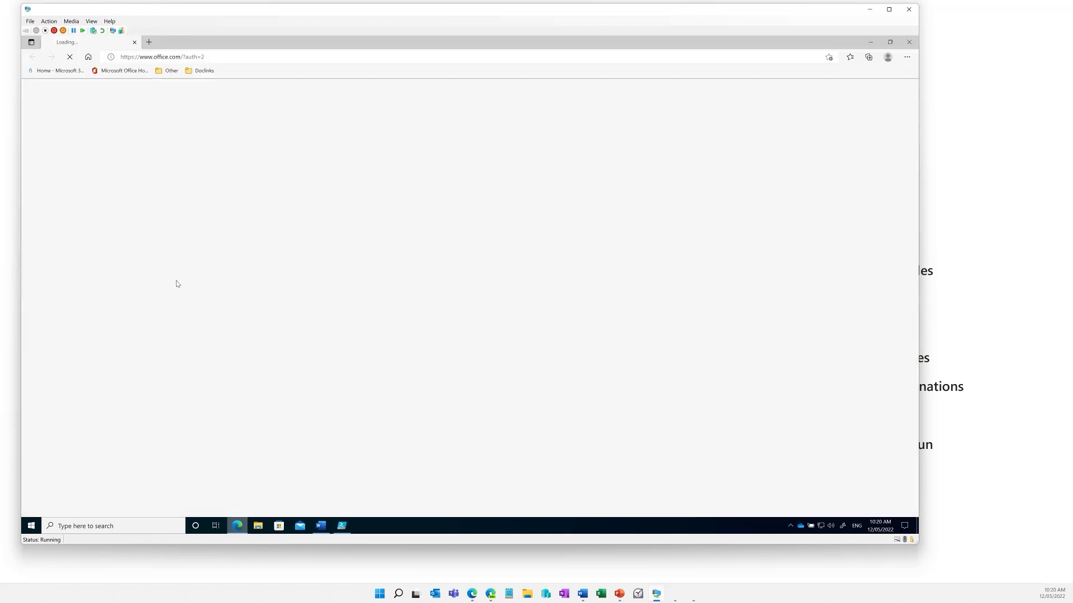
{"action": "left_click", "coordinate": [212, 55]}
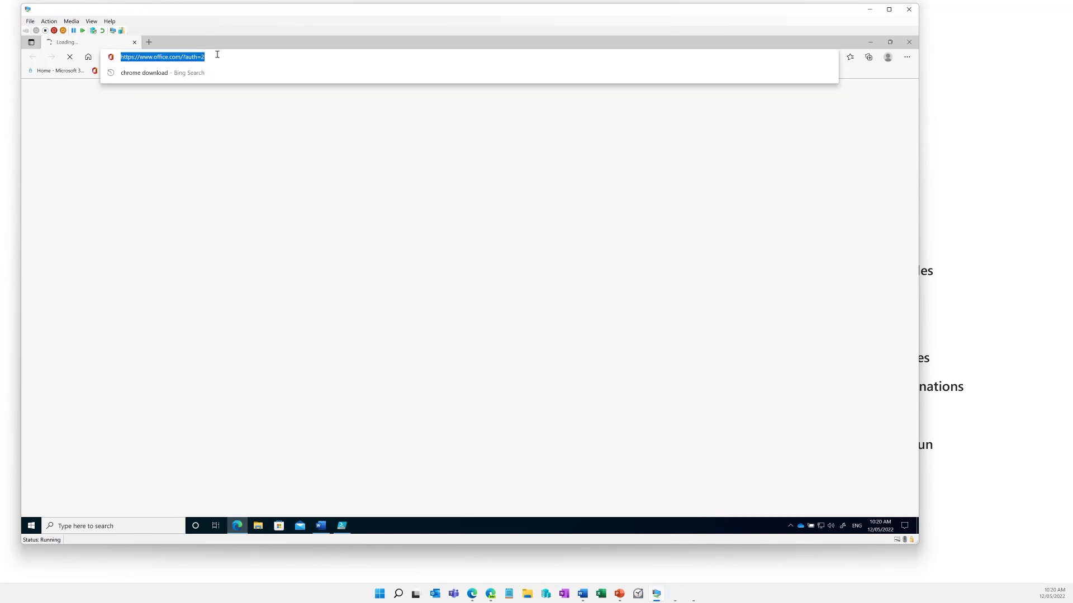
{"action": "type", "text": "https://smartscreentestratings2.net"}
{"action": "key", "text": "Return"}
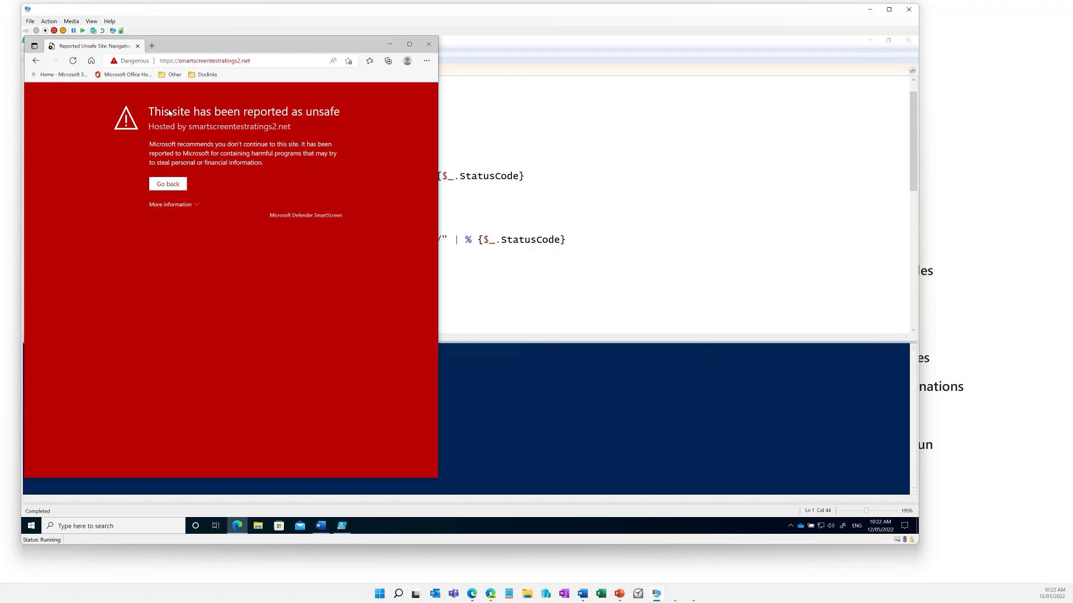
{"action": "left_click", "coordinate": [168, 205]}
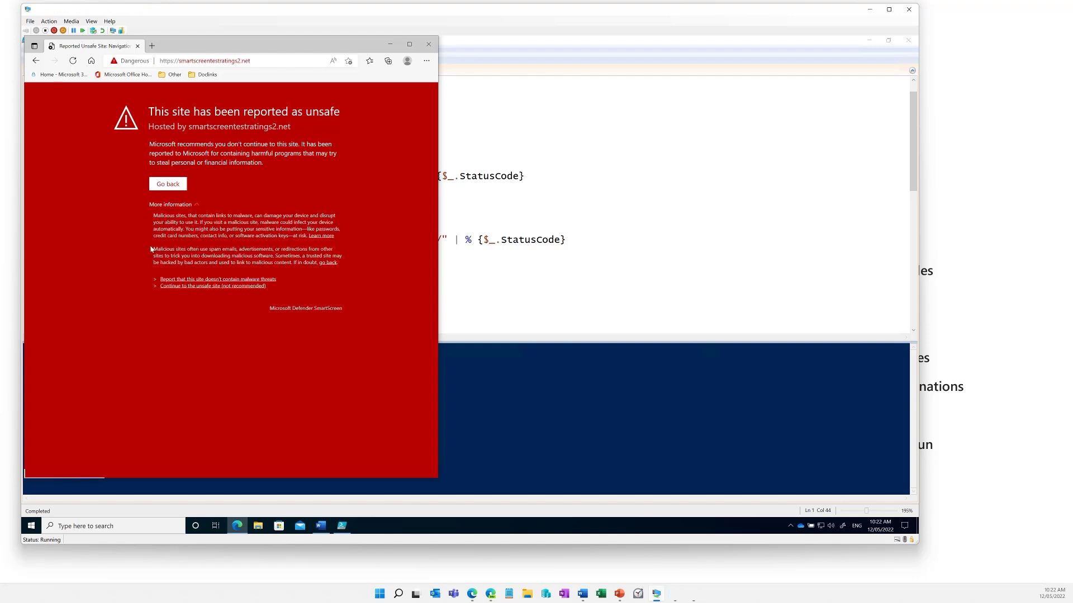
{"action": "left_click", "coordinate": [169, 205]}
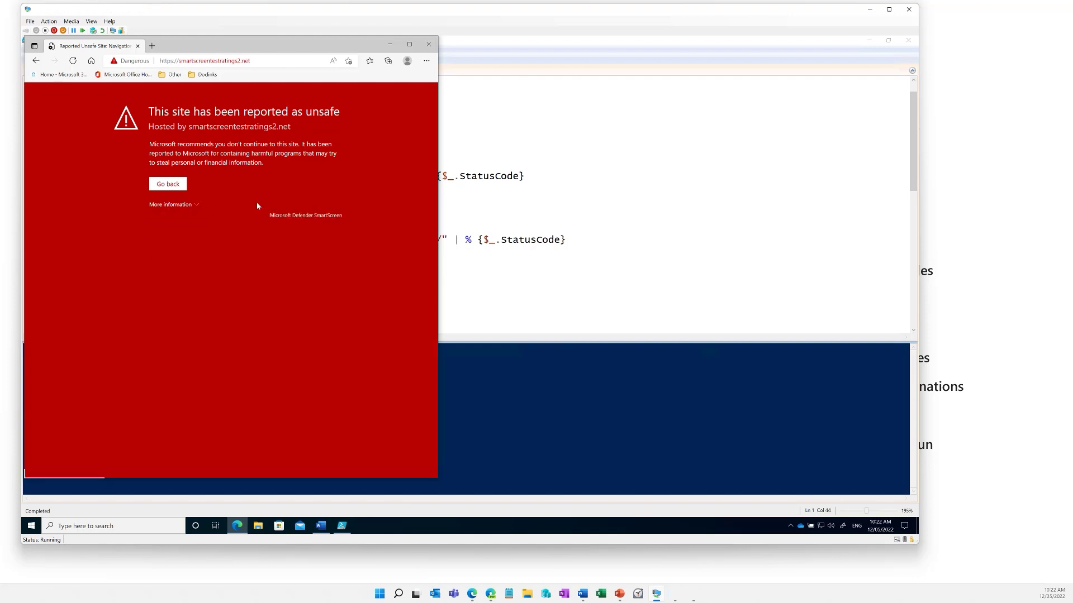
Switch to PowerShell ISE and run only the two script lines that enable network protection and read back its EnableNetworkProtection setting.
{"action": "left_click", "coordinate": [567, 126]}
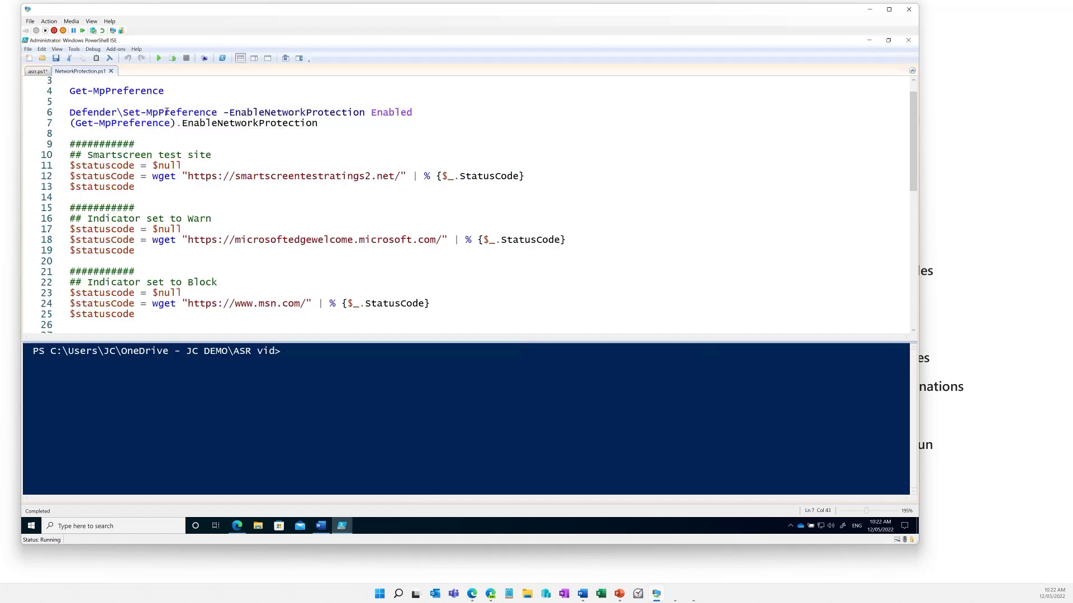
{"action": "key", "text": "shift+Left"}
{"action": "left_click", "coordinate": [69, 112], "text": "shift"}
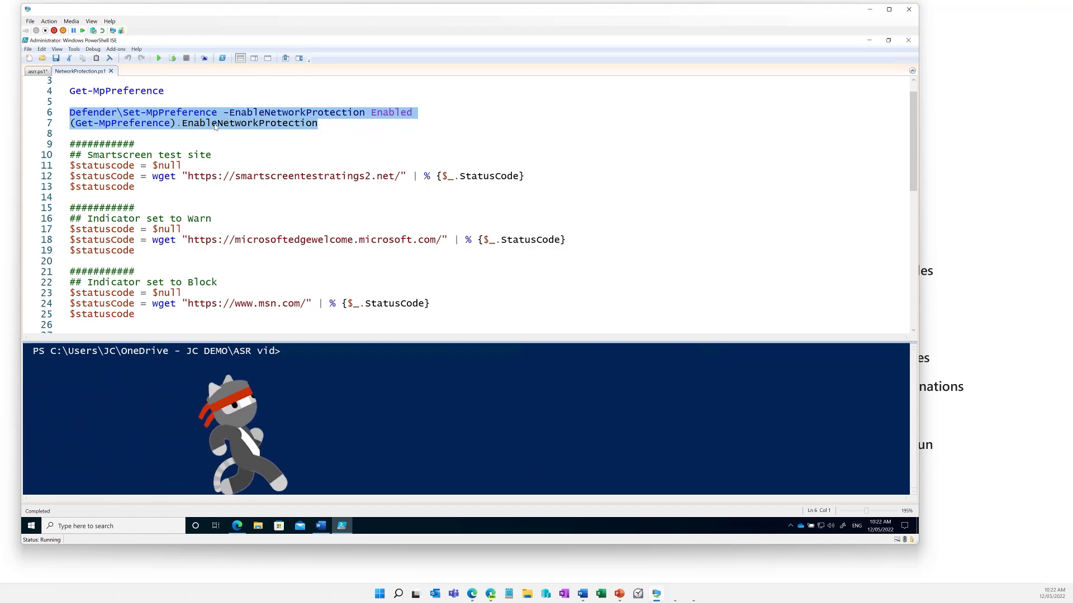
{"action": "left_click", "coordinate": [173, 59]}
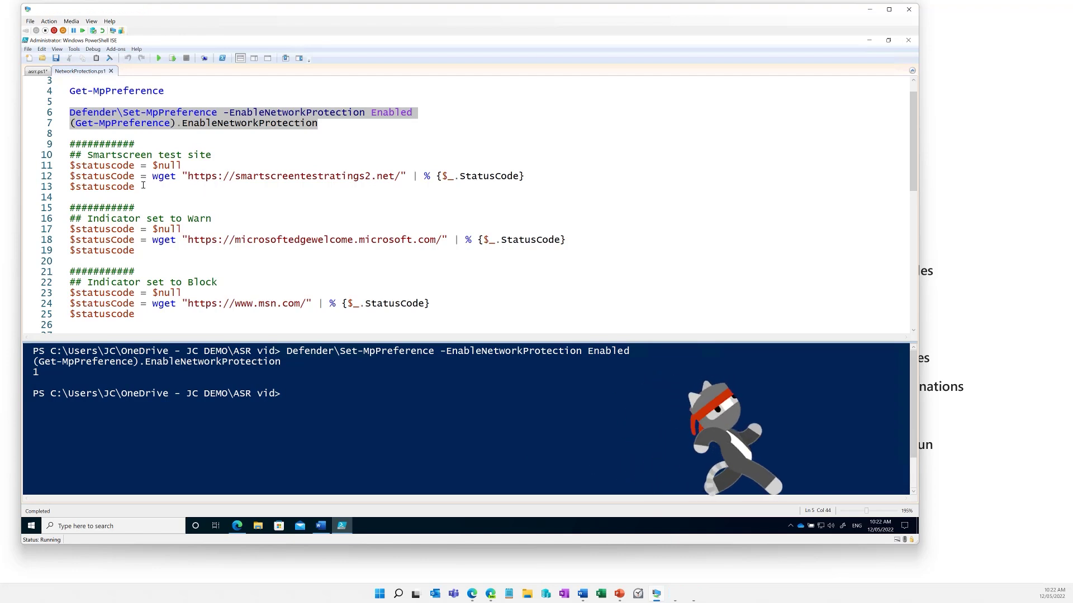
Run the "Smartscreen test site" script section, unblock smartscreentestratings2.net from the security notification, and rerun the section.
{"action": "left_click_drag", "start_coordinate": [143, 186], "coordinate": [70, 143]}
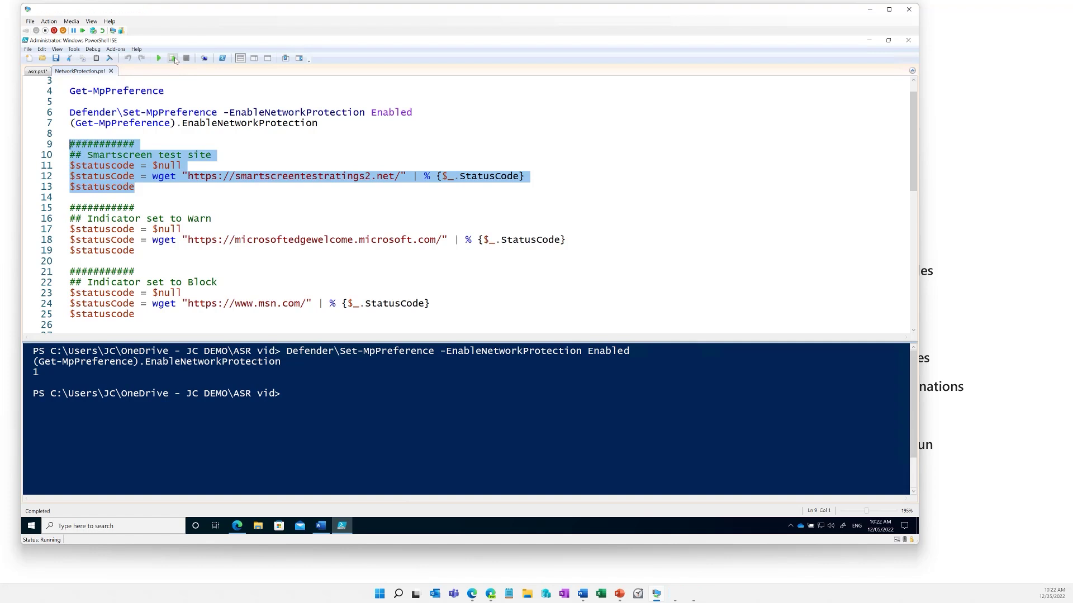
{"action": "left_click", "coordinate": [175, 59]}
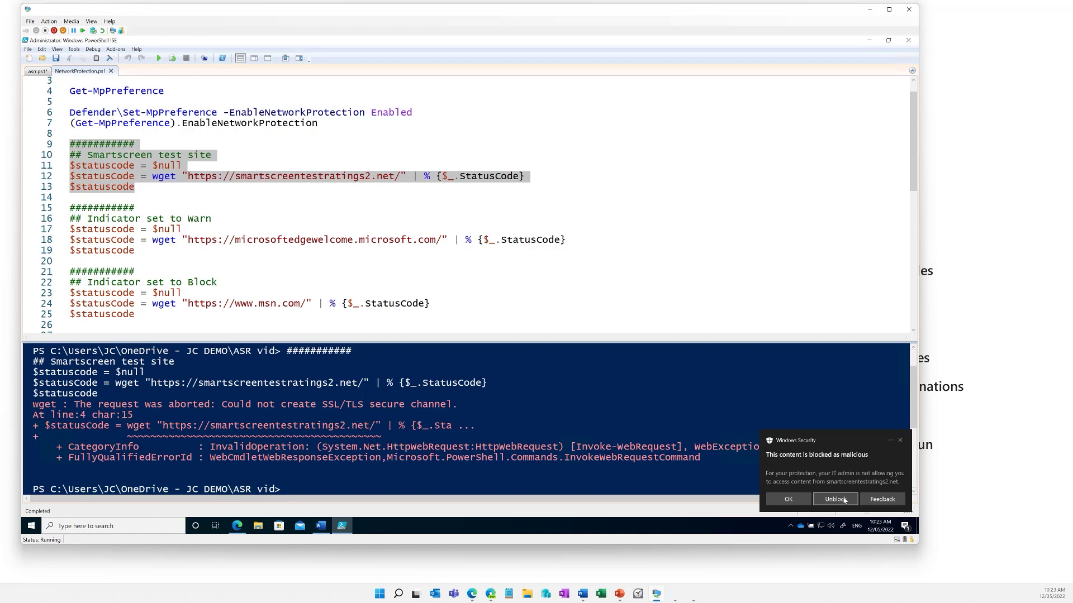
{"action": "left_click", "coordinate": [845, 500]}
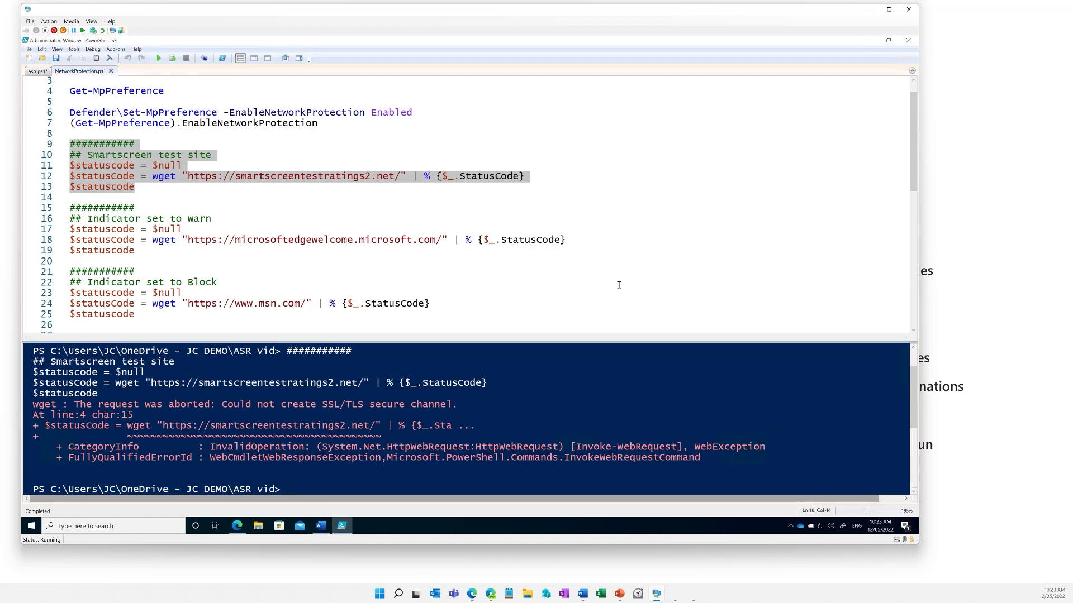
{"action": "left_click", "coordinate": [174, 62]}
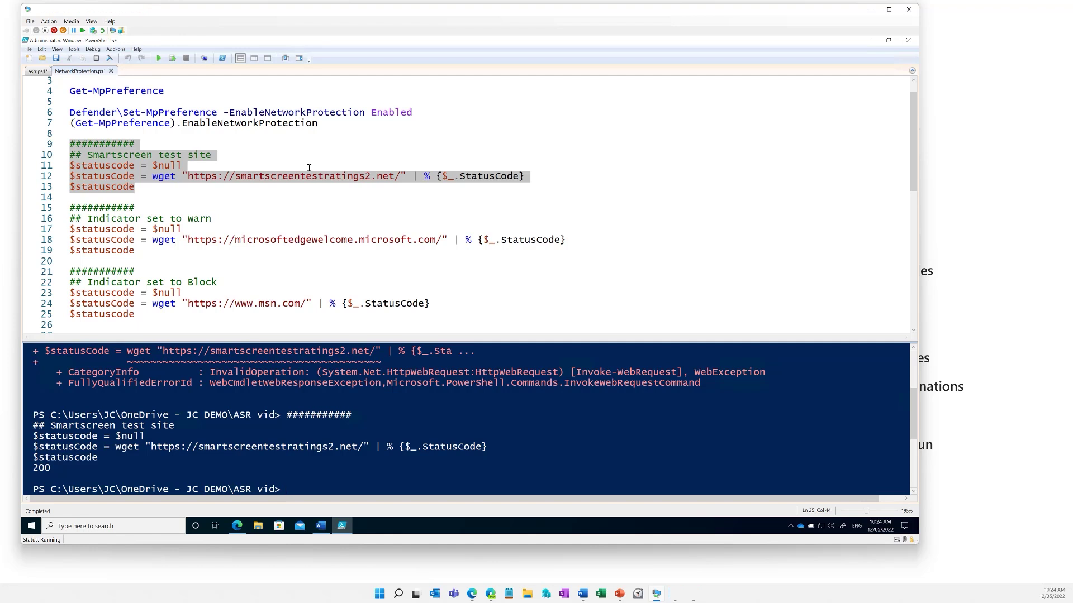
Clear the script selection and search the virtual machine for the Chrome browser.
{"action": "left_click", "coordinate": [274, 197]}
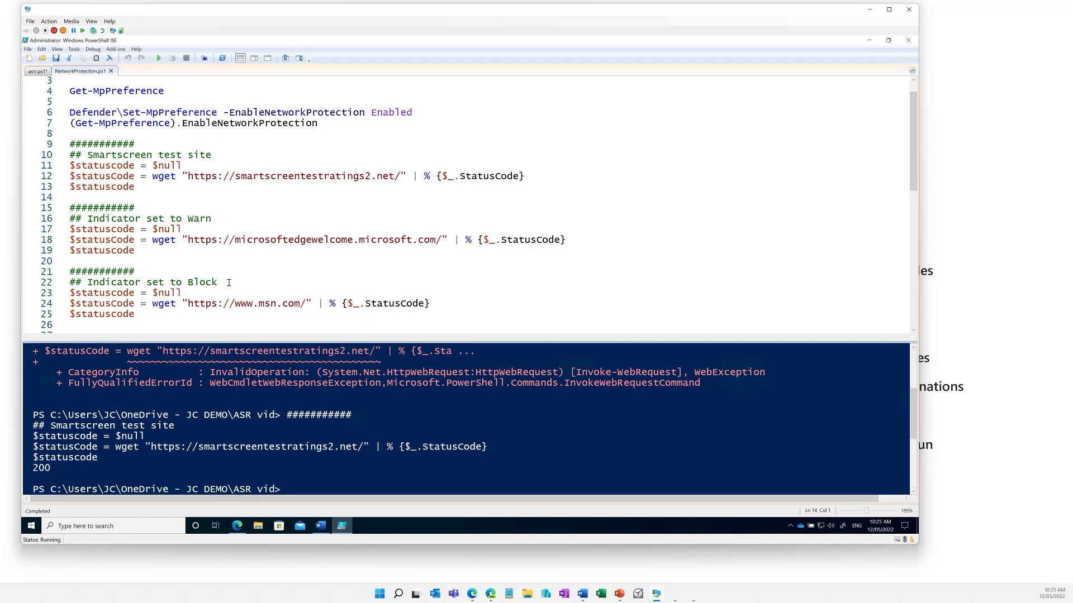
{"action": "key", "text": "super"}
{"action": "type", "text": "chrom"}
{"action": "left_click", "coordinate": [140, 314]}
{"action": "left_click", "coordinate": [60, 274], "text": "shift"}
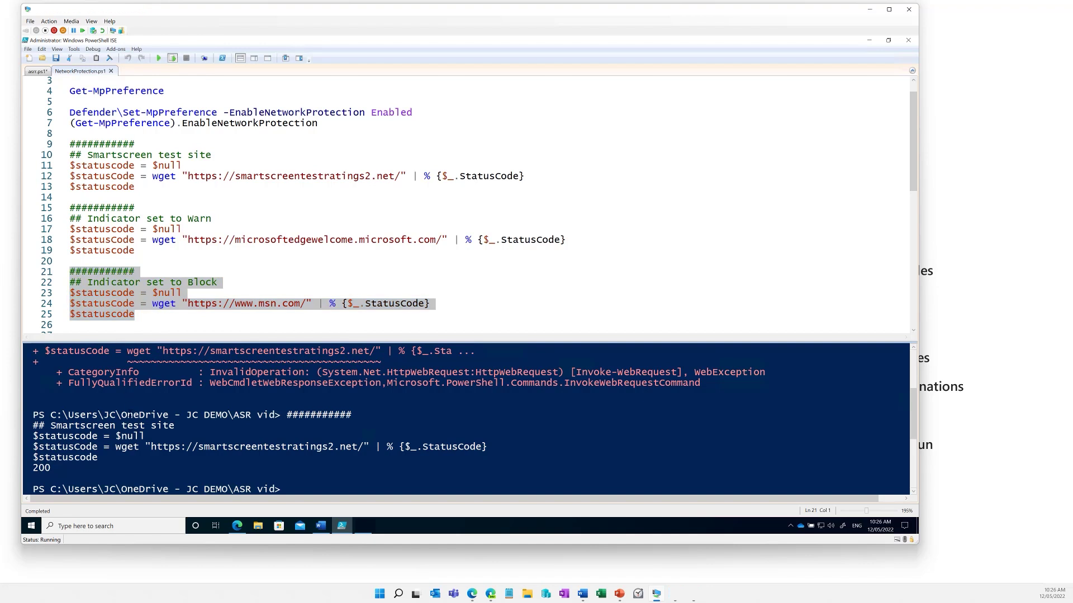
{"action": "left_click", "coordinate": [173, 58]}
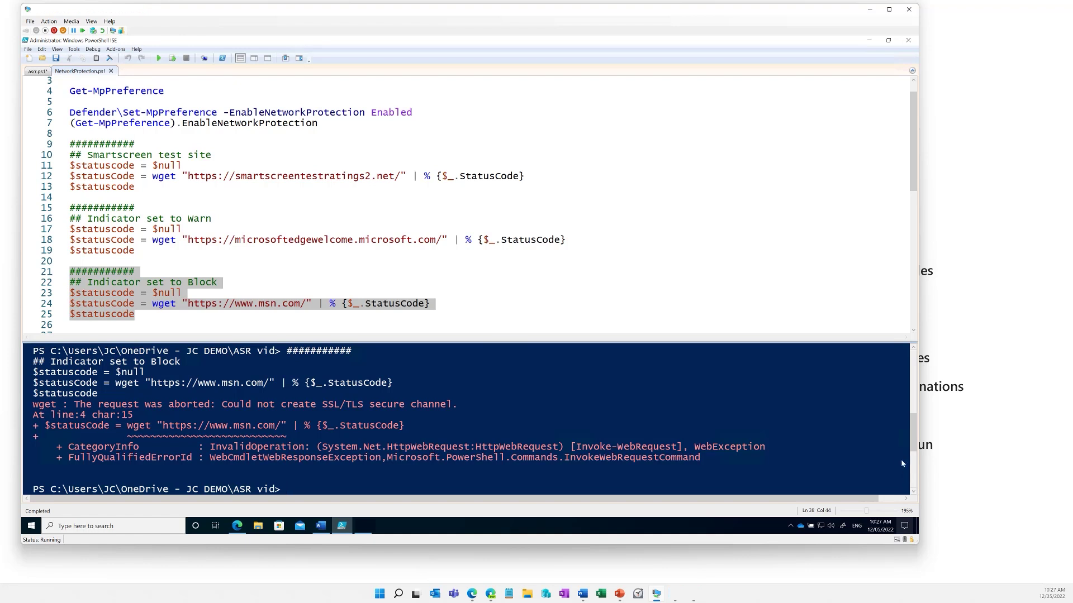
{"action": "left_click", "coordinate": [905, 527]}
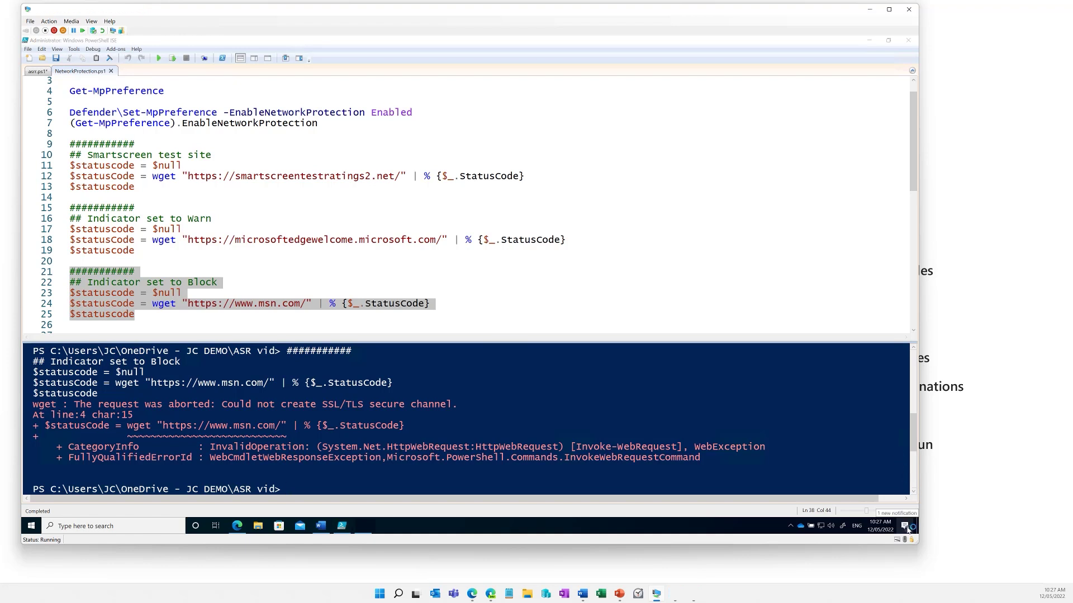
{"action": "left_click", "coordinate": [906, 528]}
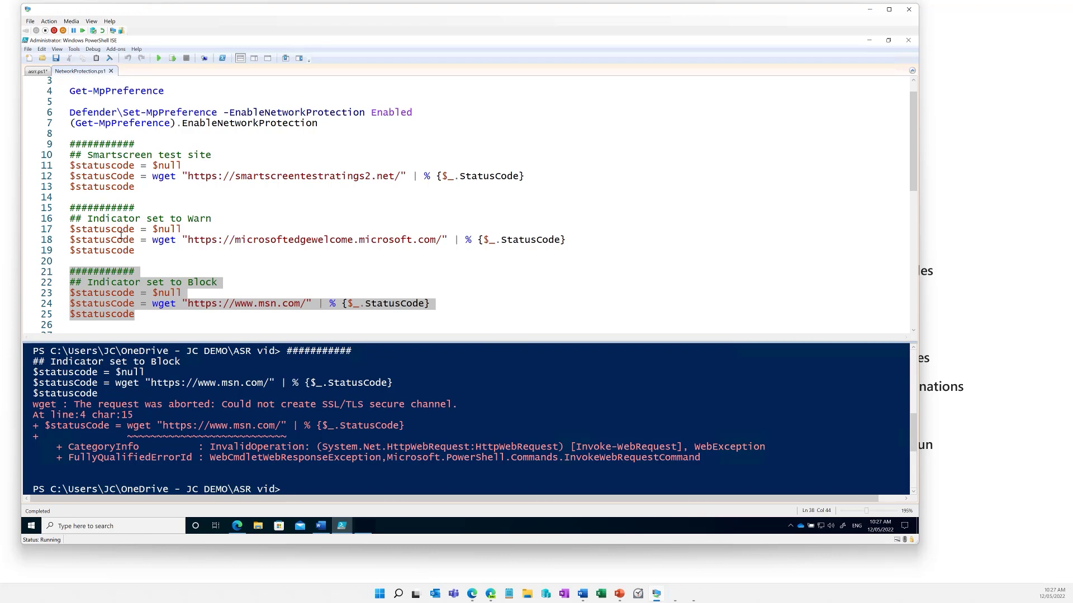
Run the "Indicator set to Warn" script section, unblock microsoftedgewelcome.microsoft.com from the security notification, and rerun the section.
{"action": "left_click_drag", "start_coordinate": [70, 208], "coordinate": [135, 251]}
{"action": "key", "text": "F8"}
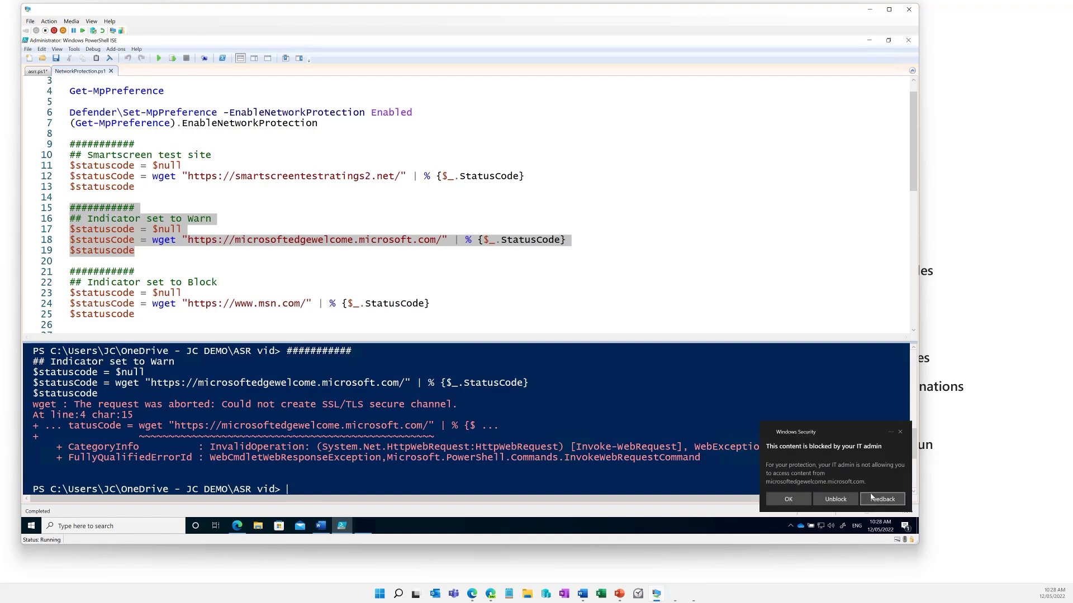
{"action": "left_click", "coordinate": [831, 499]}
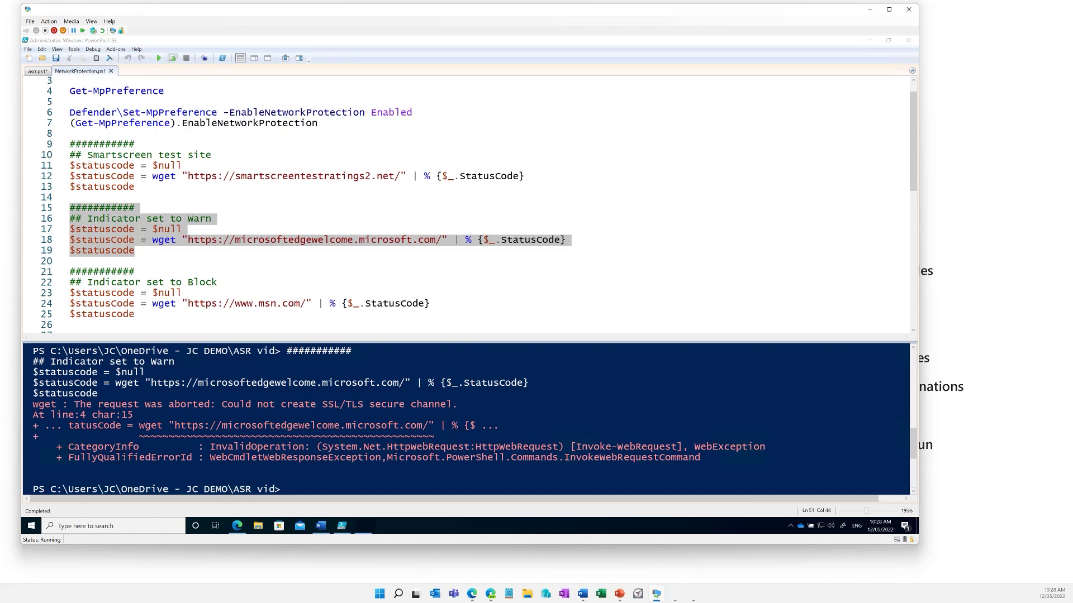
{"action": "left_click", "coordinate": [172, 58]}
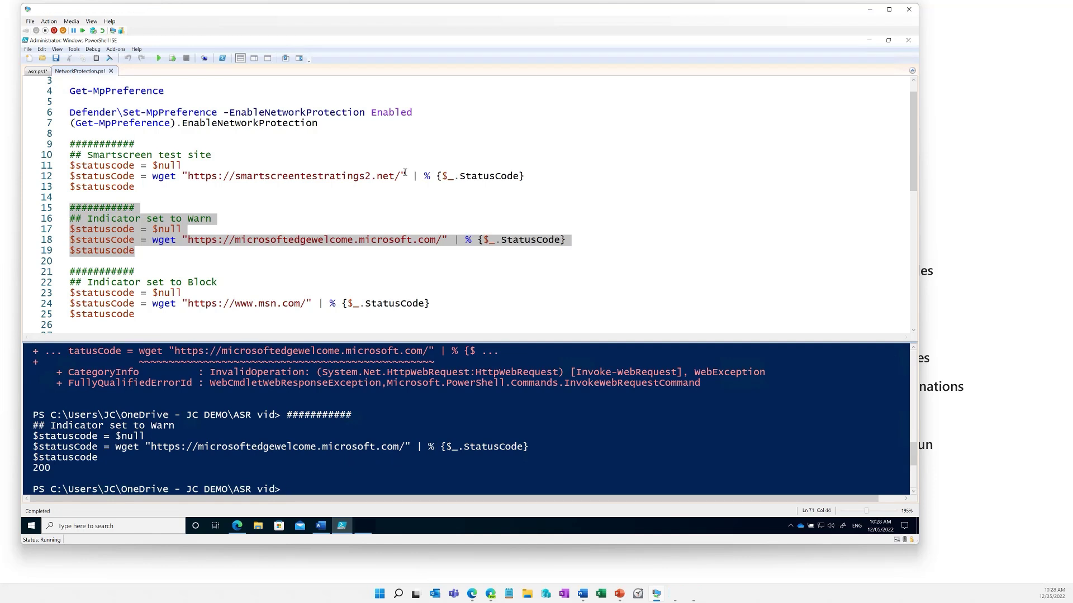
{"action": "left_click_drag", "start_coordinate": [401, 176], "coordinate": [188, 177]}
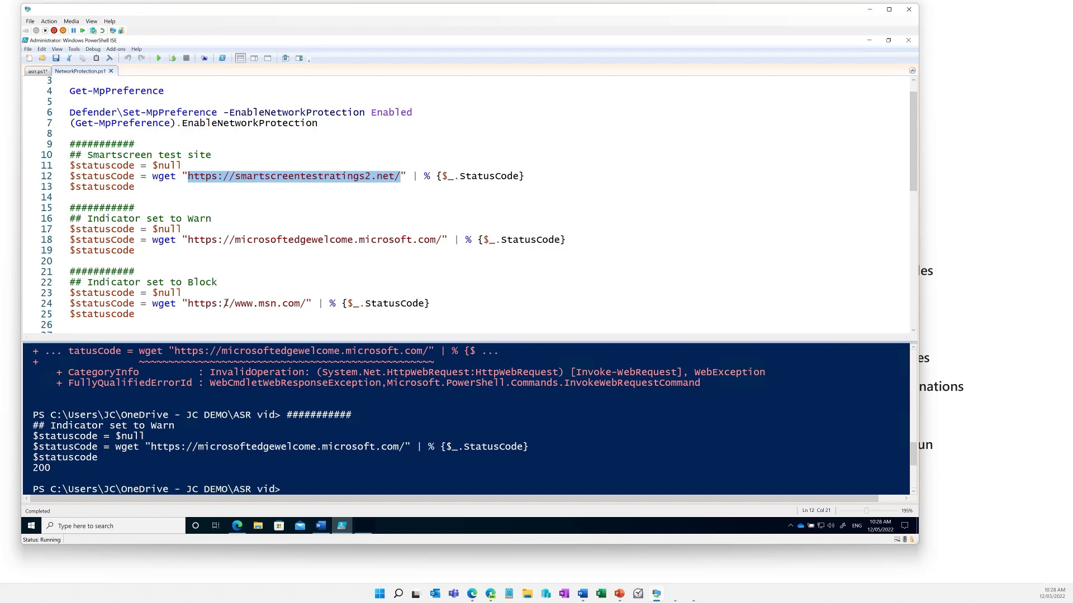
{"action": "left_click_drag", "start_coordinate": [307, 303], "coordinate": [187, 303]}
{"action": "key", "text": "ctrl+c"}
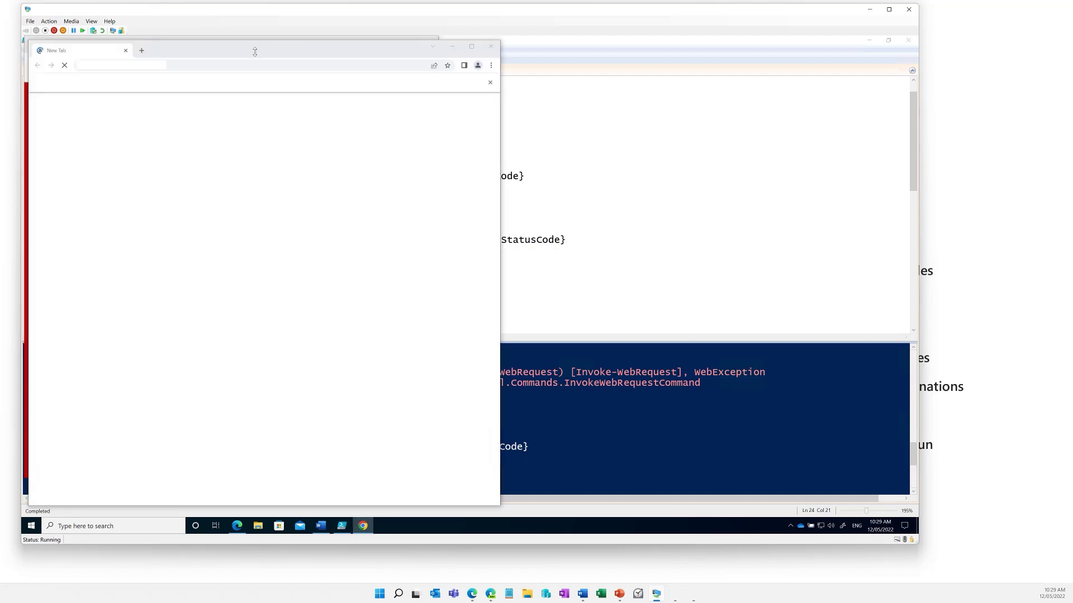
{"action": "left_click", "coordinate": [255, 52]}
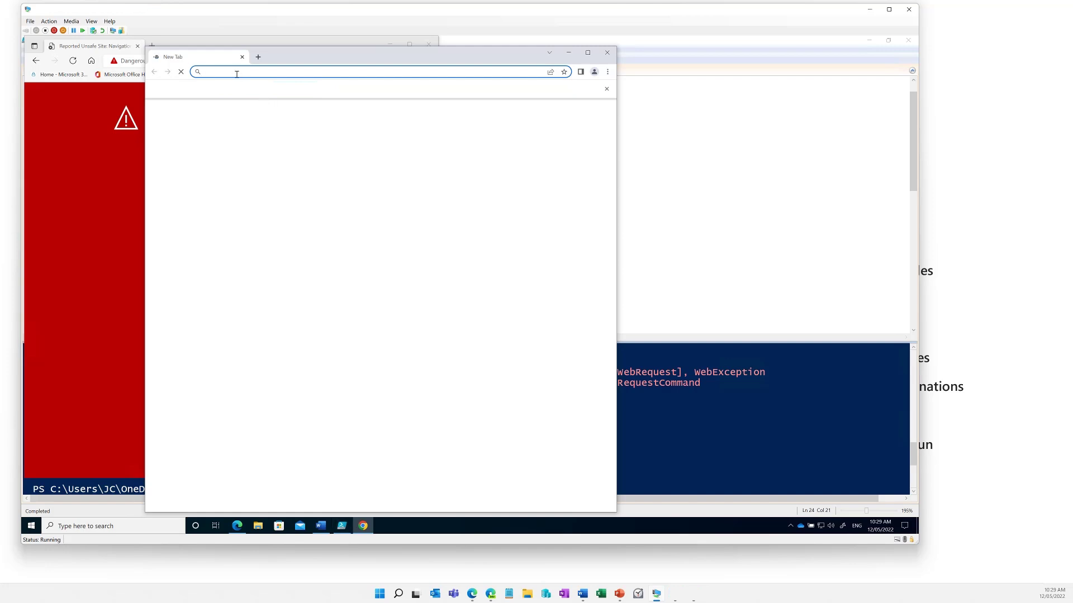
{"action": "key", "text": "ctrl+v"}
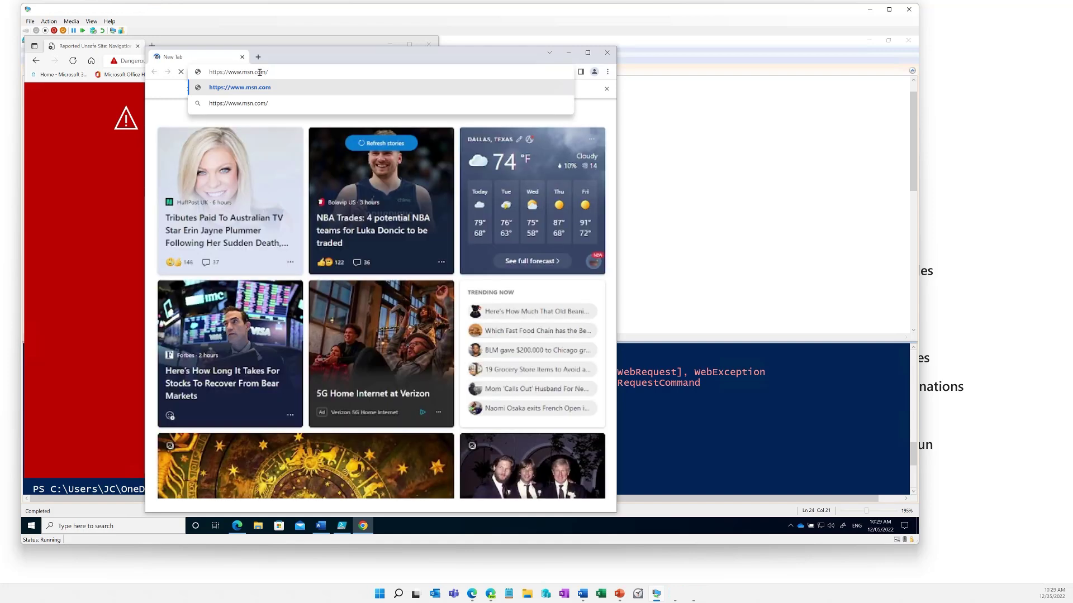
{"action": "key", "text": "Return"}
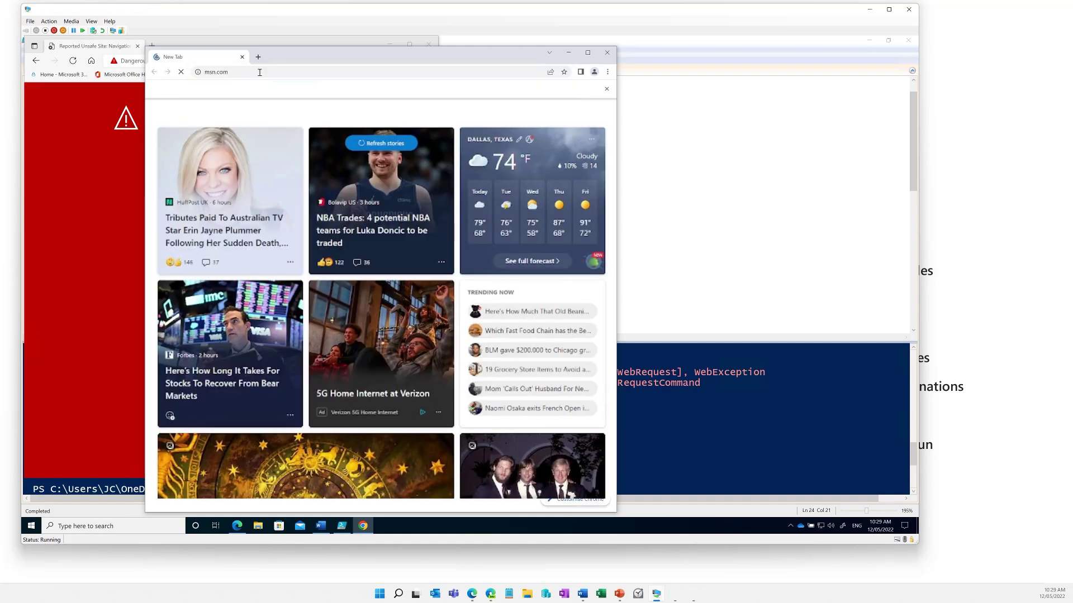